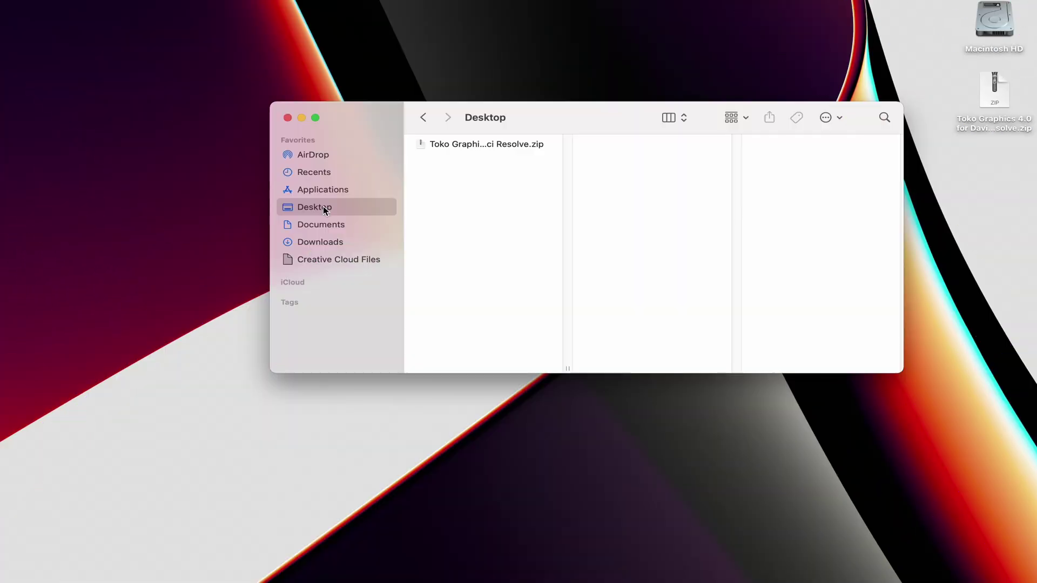
Extract the Toko Graphics 4.0 zip on the Desktop and launch Toko Pack Installer.pkg.
double_click(485, 143)
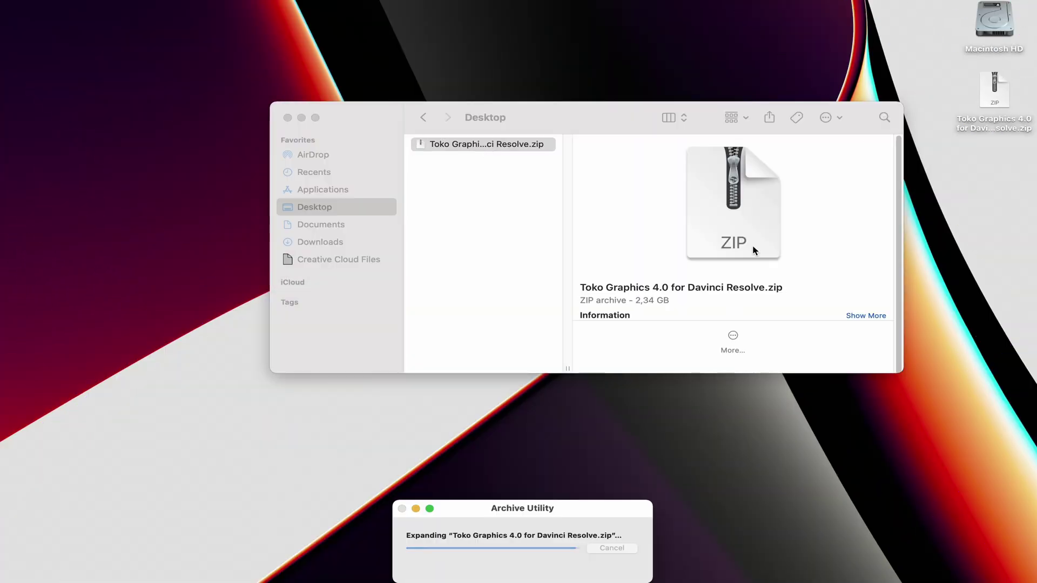
double_click(633, 159)
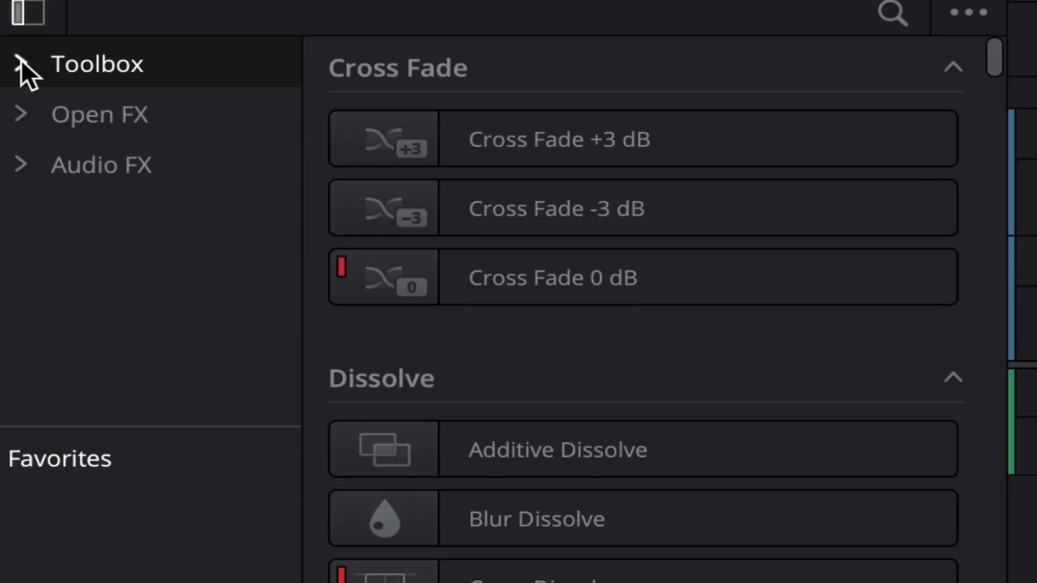
Show Toolbox > Titles > Toko Graphics titles, with the Media Pool hidden and sidebar collapsed.
left_click(21, 59)
left_click(48, 217)
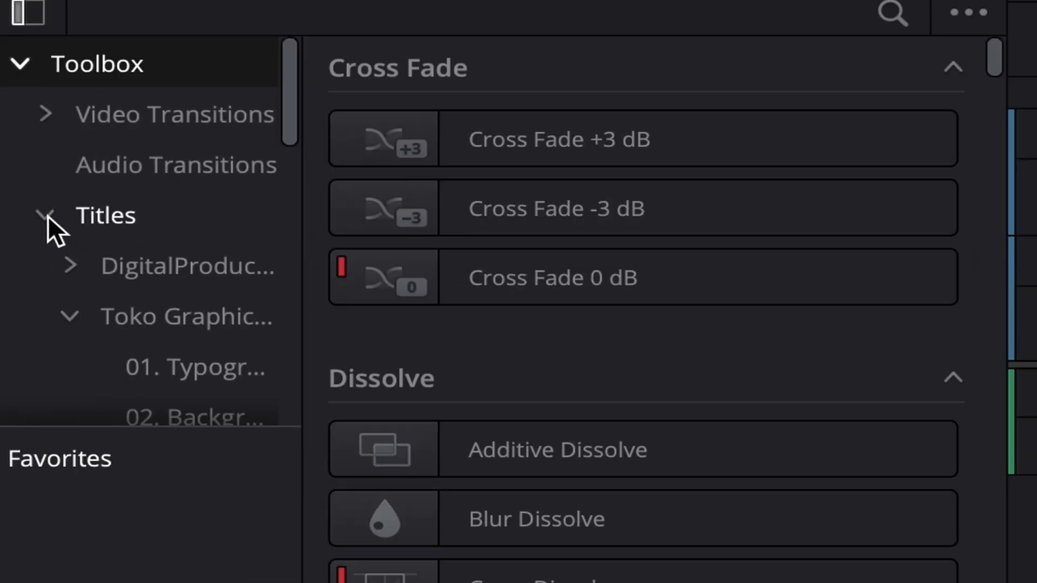
left_click(142, 315)
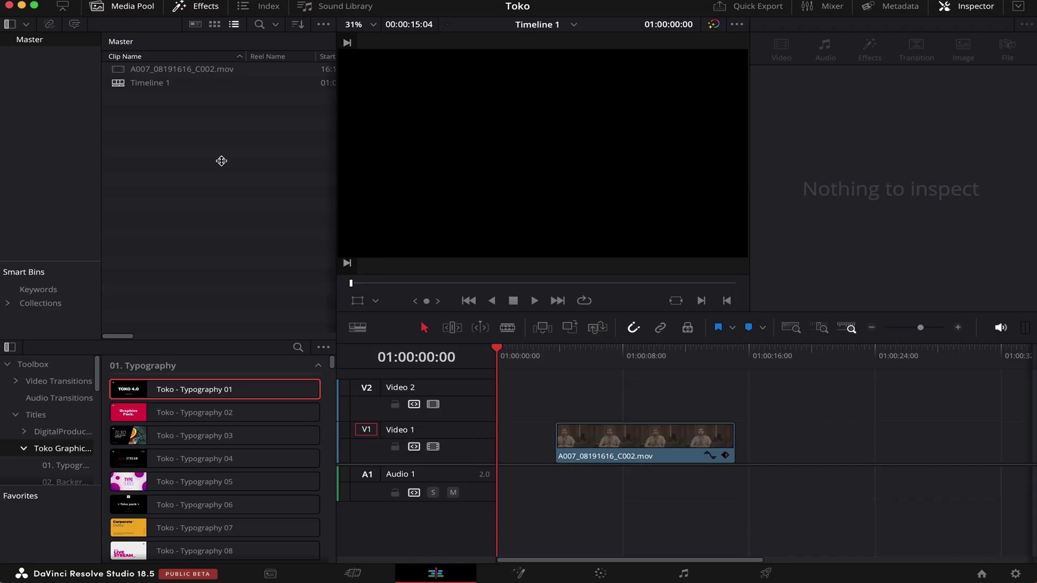
left_click(113, 6)
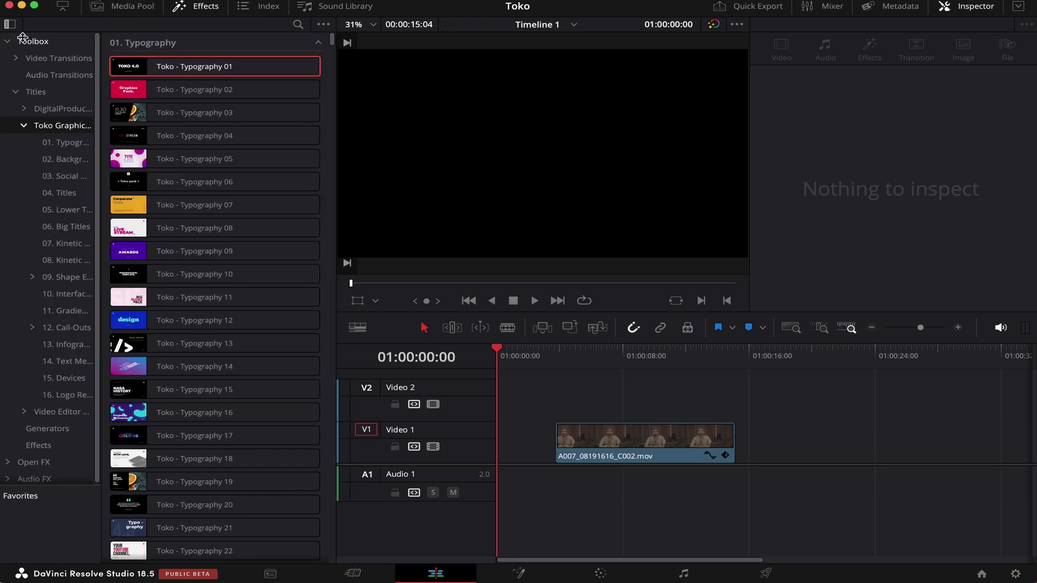
left_click(9, 23)
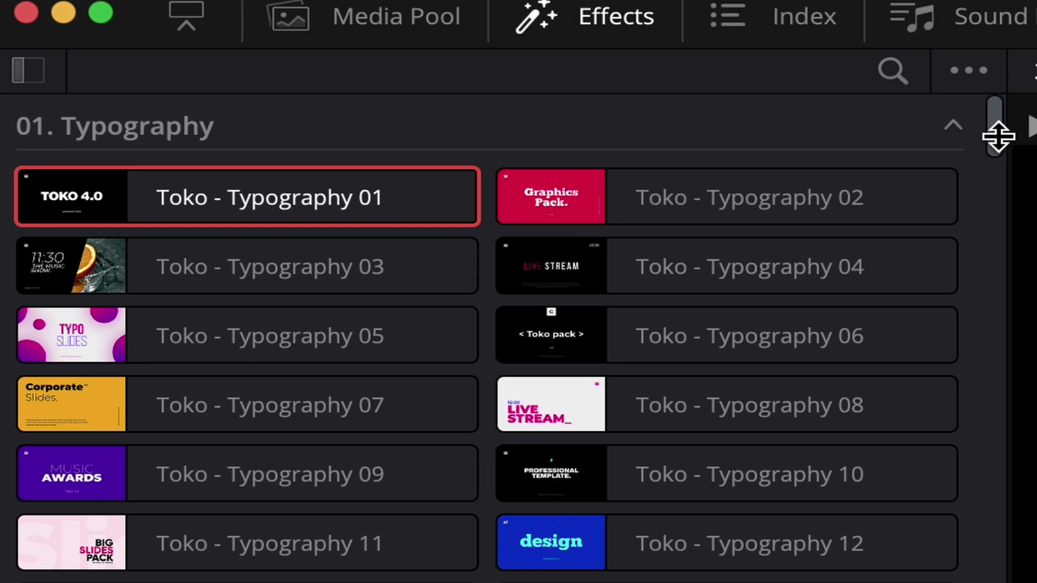
scroll(332, 89, "down", 10)
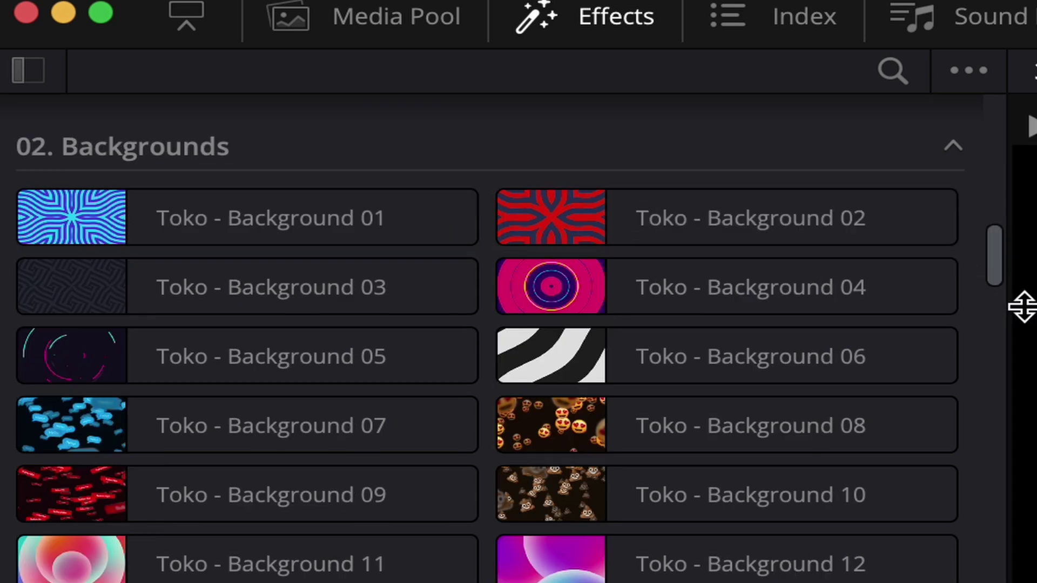
left_click_drag(995, 258, 1000, 582)
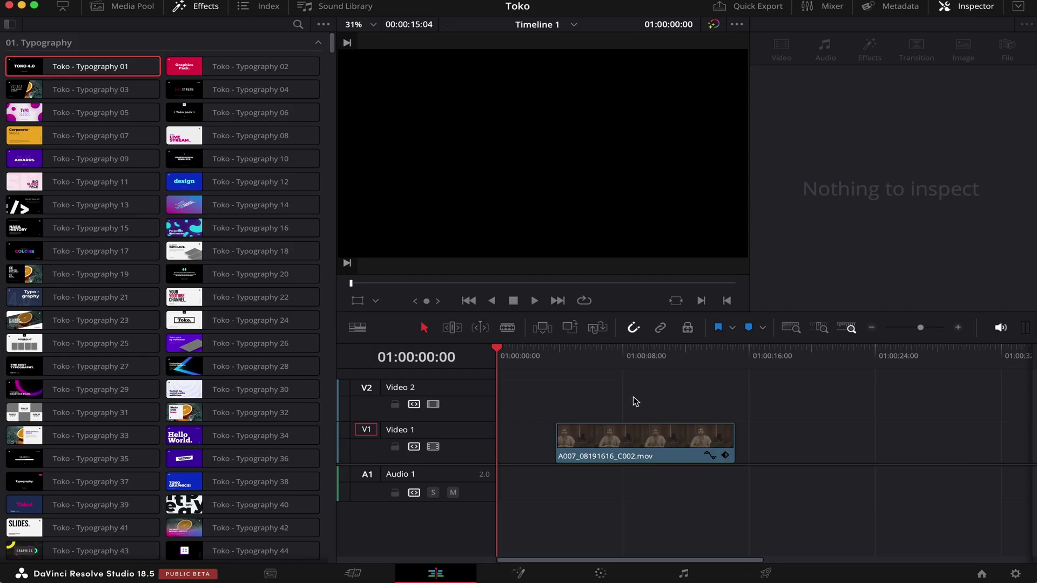
Scrub the playhead near the timeline start onto the interview clip.
left_click(525, 358)
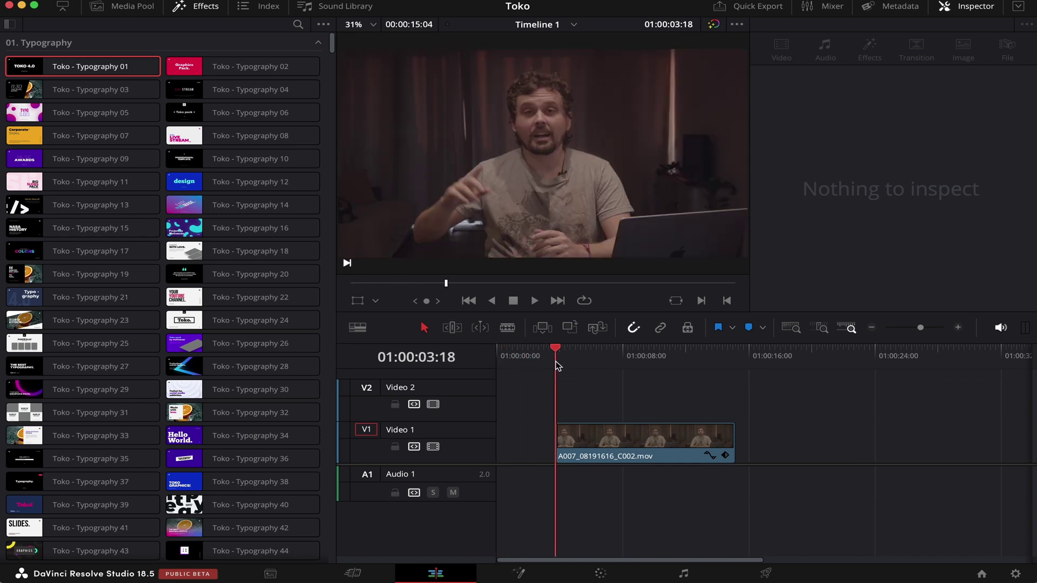
mouse_move(525, 360)
left_mouse_down()
mouse_move(593, 360)
mouse_move(505, 360)
left_mouse_up()
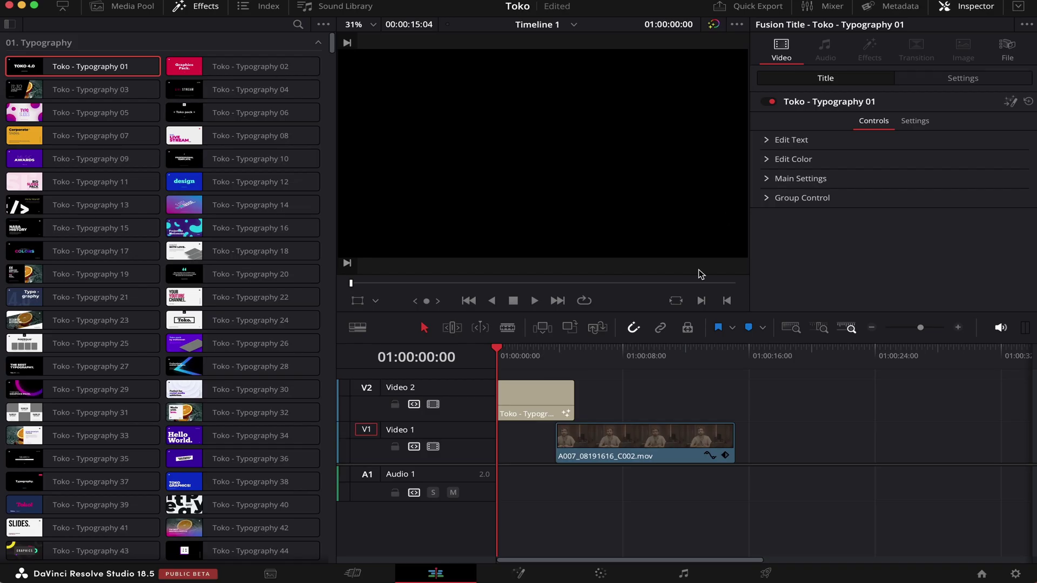
left_click(768, 141)
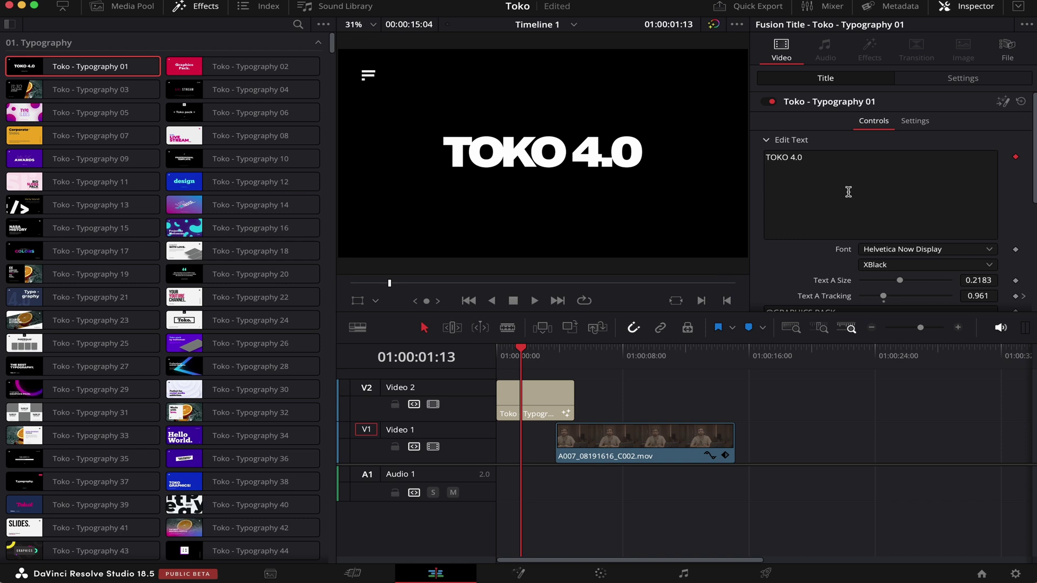
left_click(811, 157)
key("super+a")
key("BackSpace")
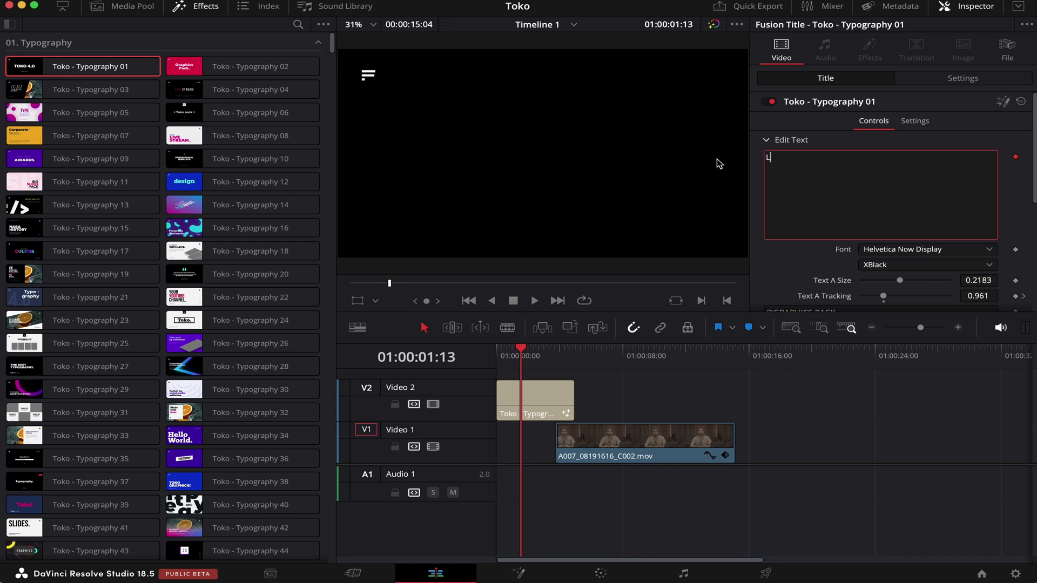
left_click(534, 357)
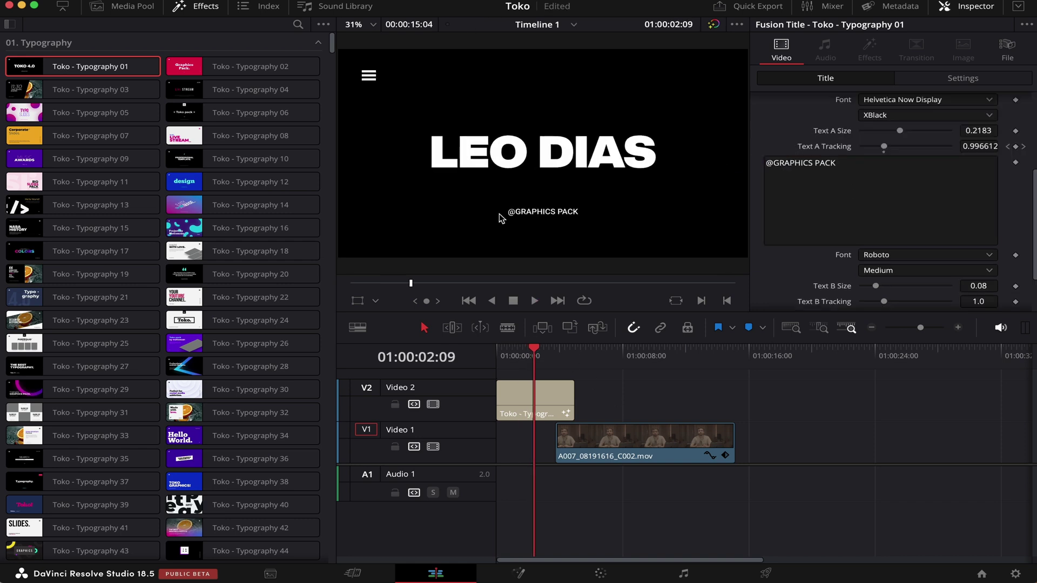
left_click(850, 165)
key("super+a")
type("@leo")
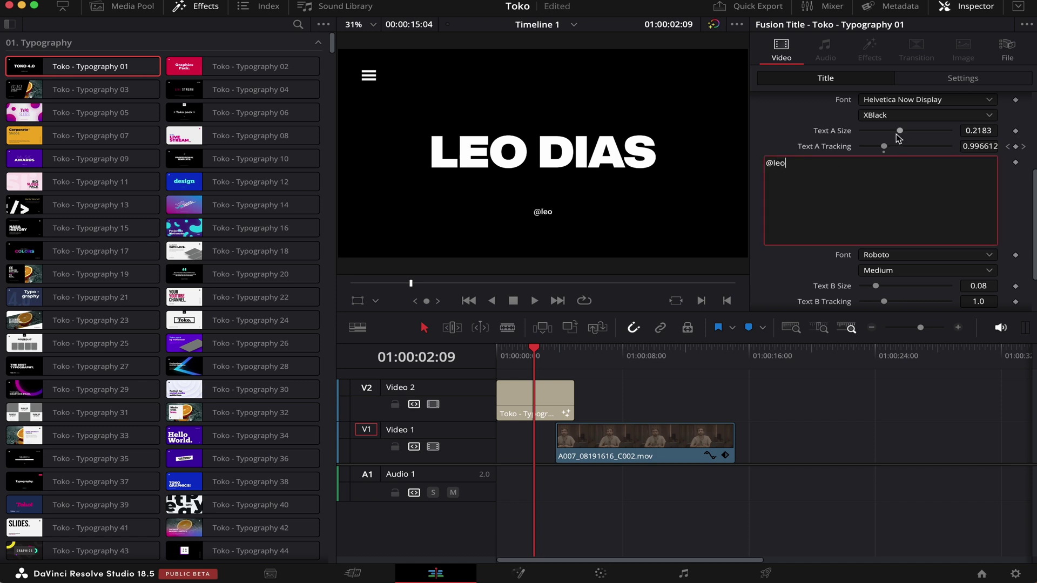
type("diaseditor")
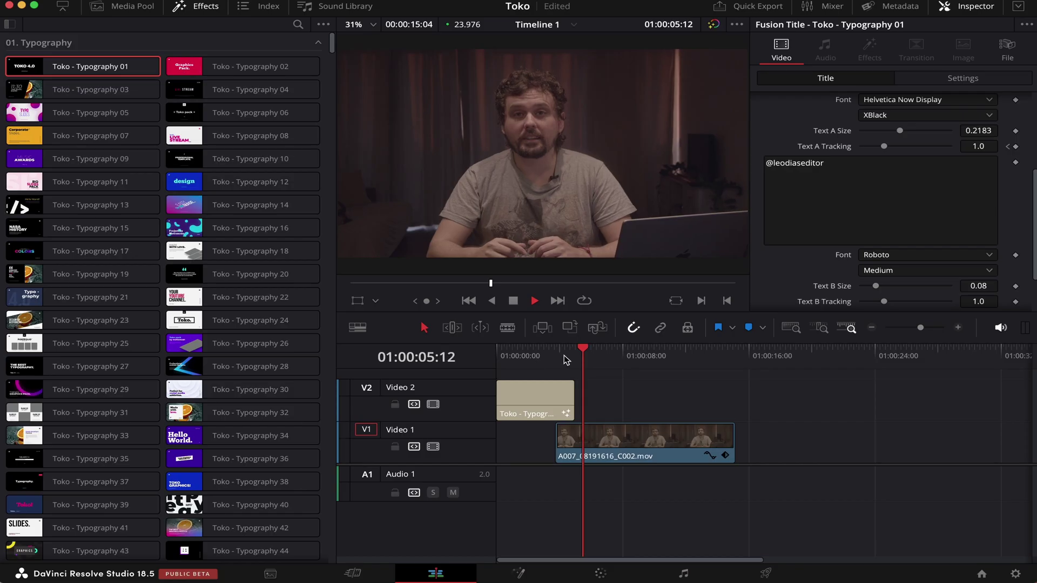
Set the title's Text A Color to red.
left_click(765, 262)
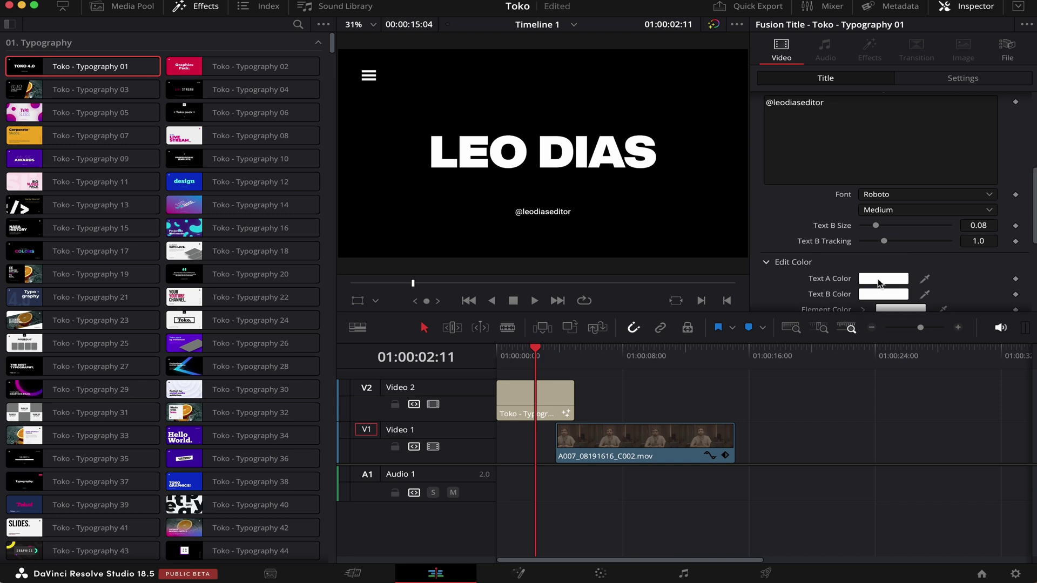
left_click(877, 279)
left_click(481, 397)
left_click(477, 546)
scroll(891, 202, "down", 5)
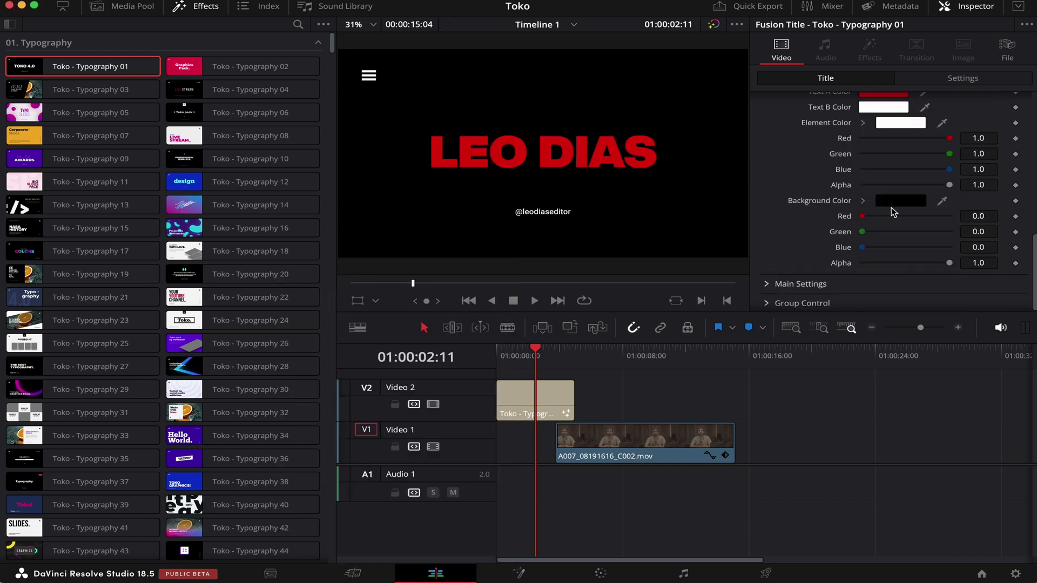
Give the title a blue background, testing Background Opacity but leaving it at 1.0.
left_click(897, 201)
left_click_drag(395, 394, 343, 471)
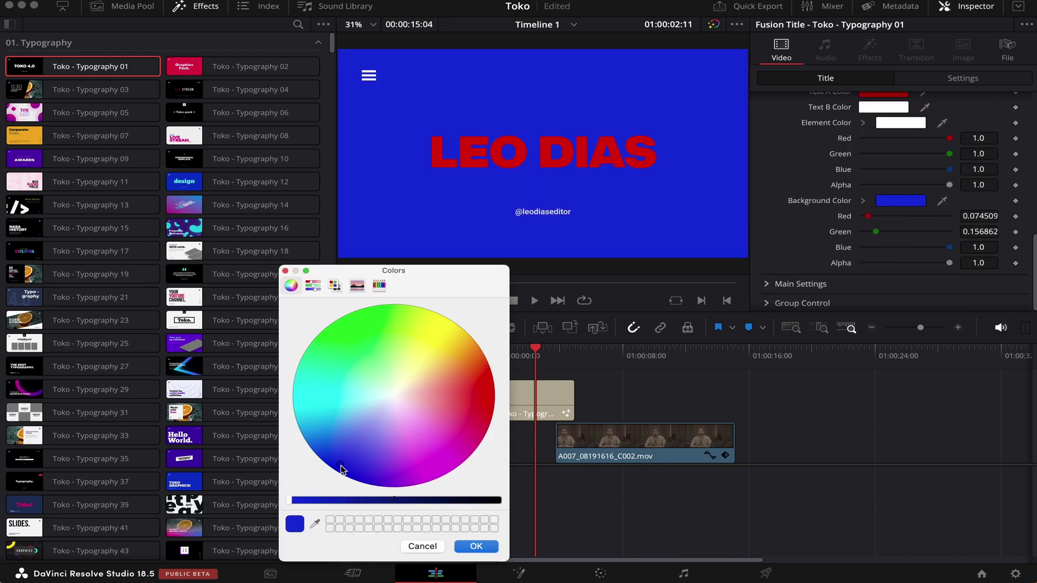
left_click(465, 547)
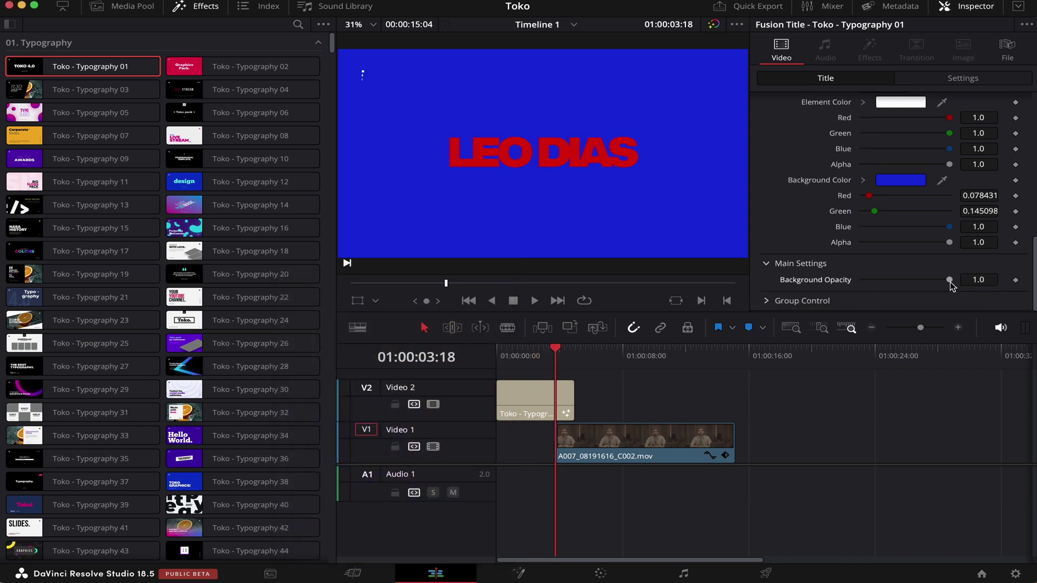
left_click_drag(951, 284, 878, 282)
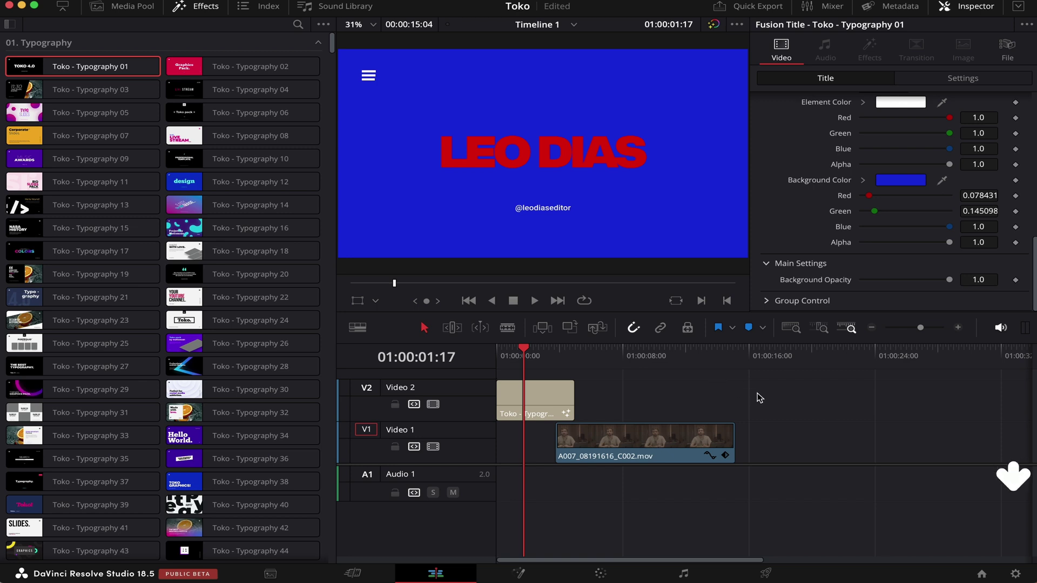
Switch the timeline to vertical resolution and scrub through the title.
left_click(1014, 575)
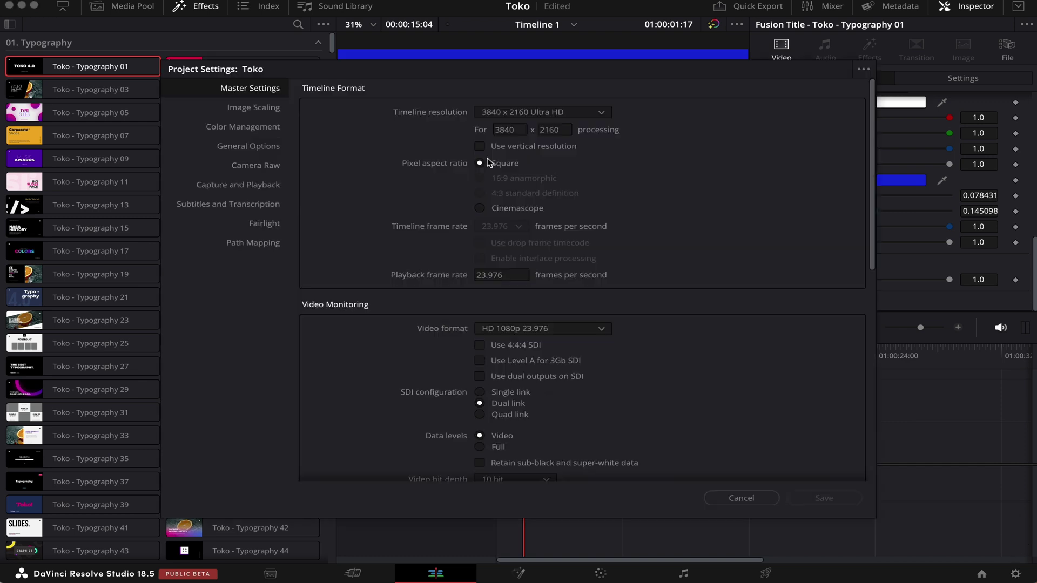
left_click(479, 147)
left_click(823, 497)
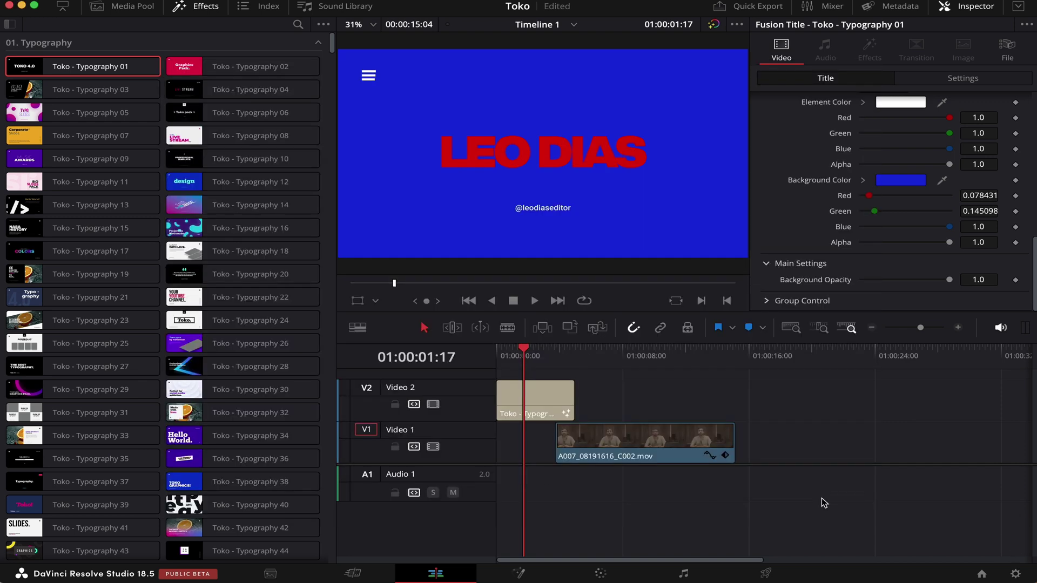
left_click_drag(514, 355, 541, 351)
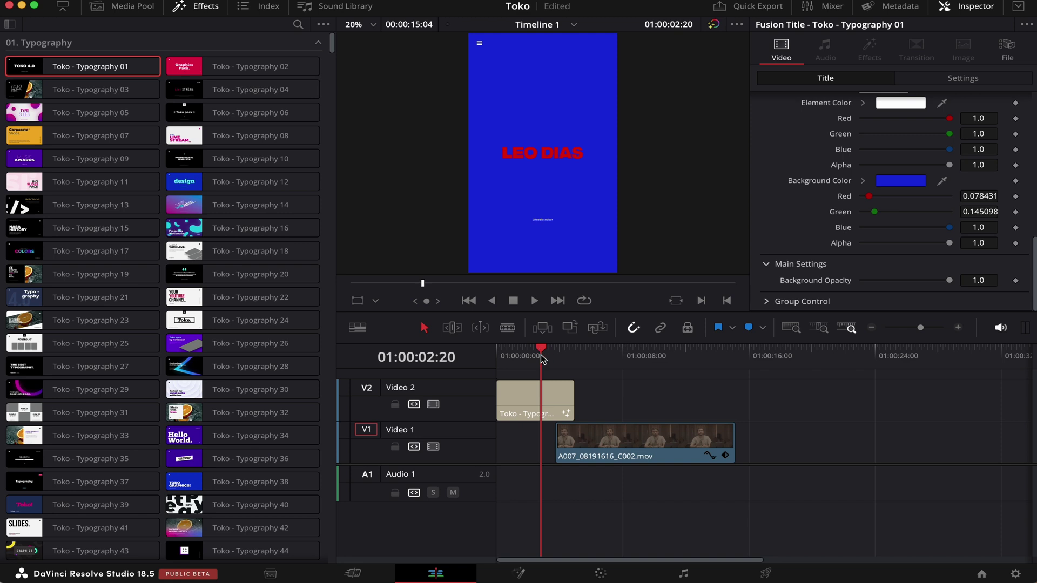
left_click_drag(540, 355, 531, 355)
Change the timeline to a square 1080x1080 format and scrub through the title.
left_click(1016, 575)
left_click(559, 129)
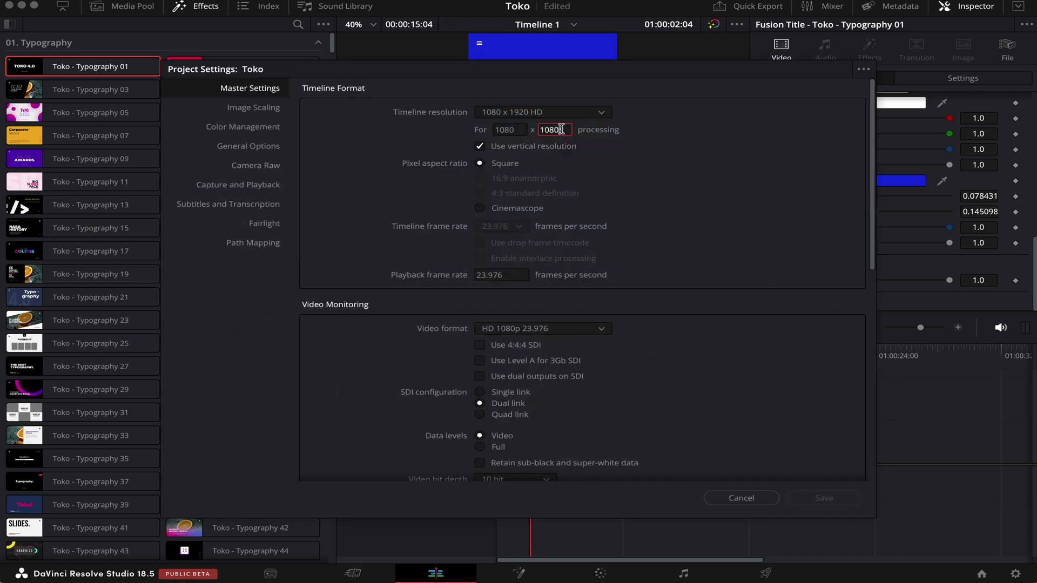
left_click(823, 498)
left_click_drag(514, 354, 539, 354)
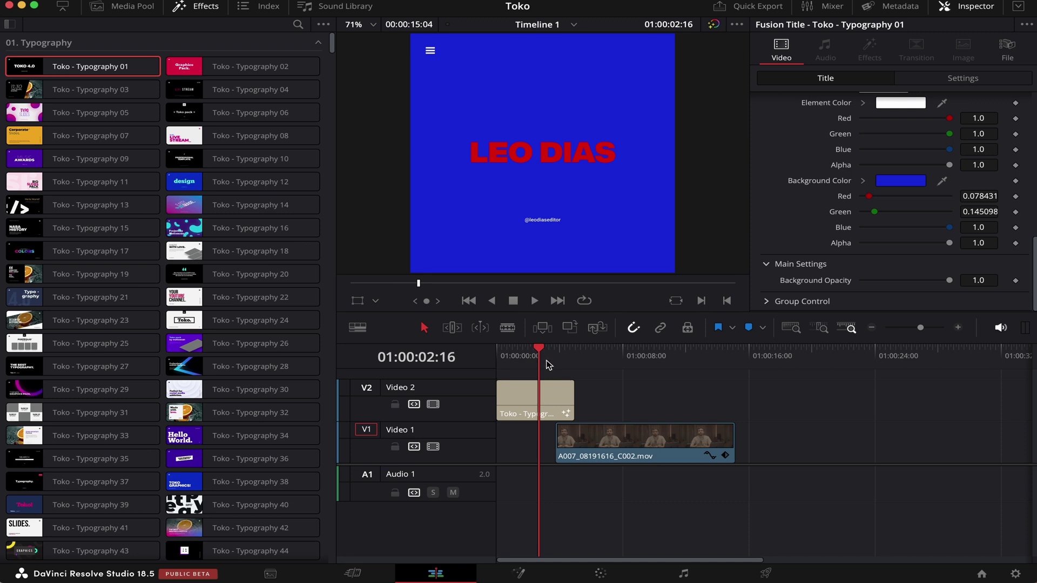
left_click_drag(541, 355, 497, 353)
Restore the timeline resolution to 3840 x 2160 Ultra HD.
key("shift+9")
left_click(511, 129)
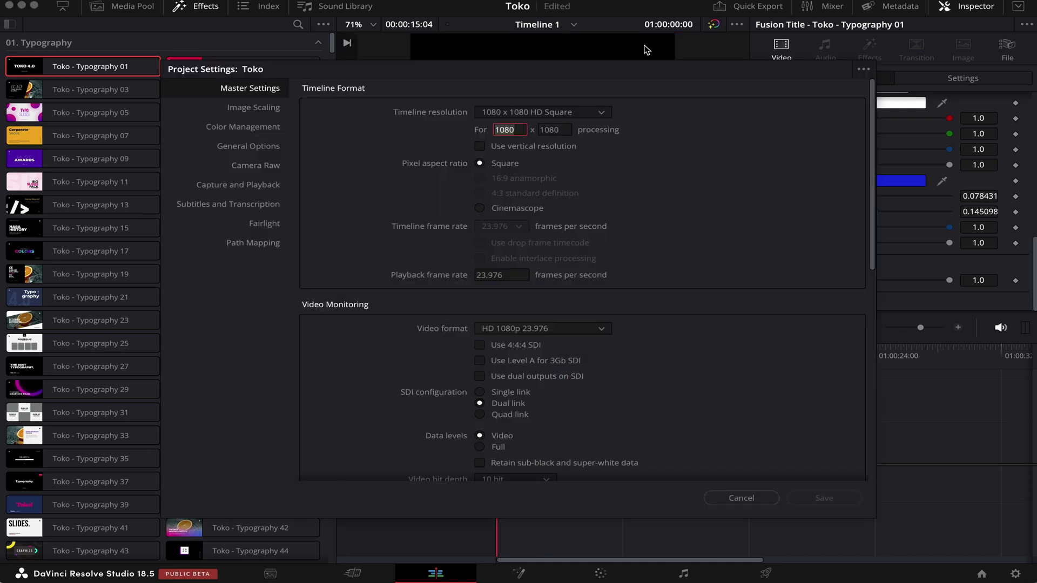
key("BackSpace")
key("BackSpace")
key("BackSpace")
type("1080")
key("Tab")
type("1920")
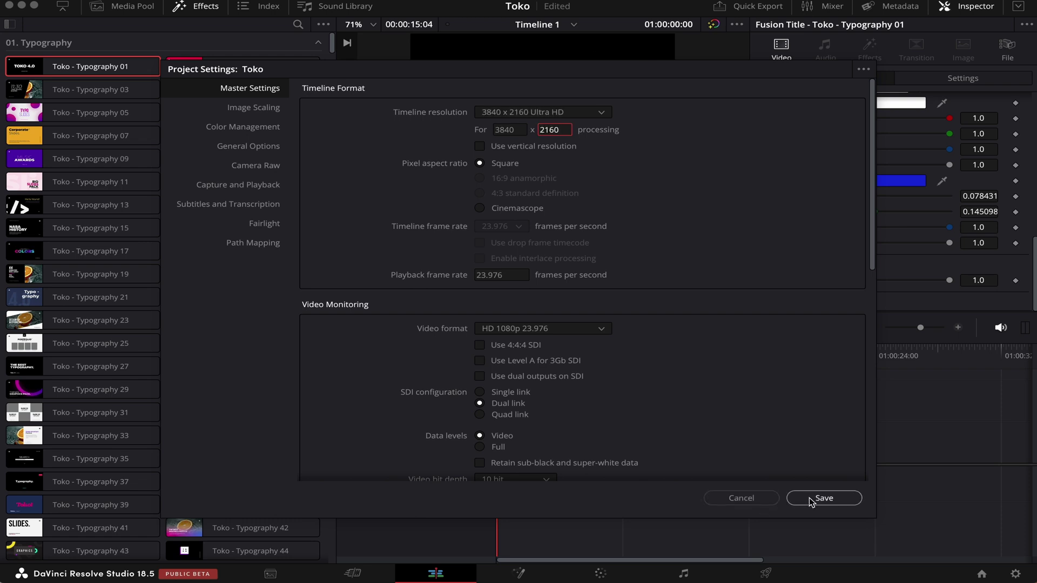
left_click(823, 498)
scroll(243, 140, "down", 15)
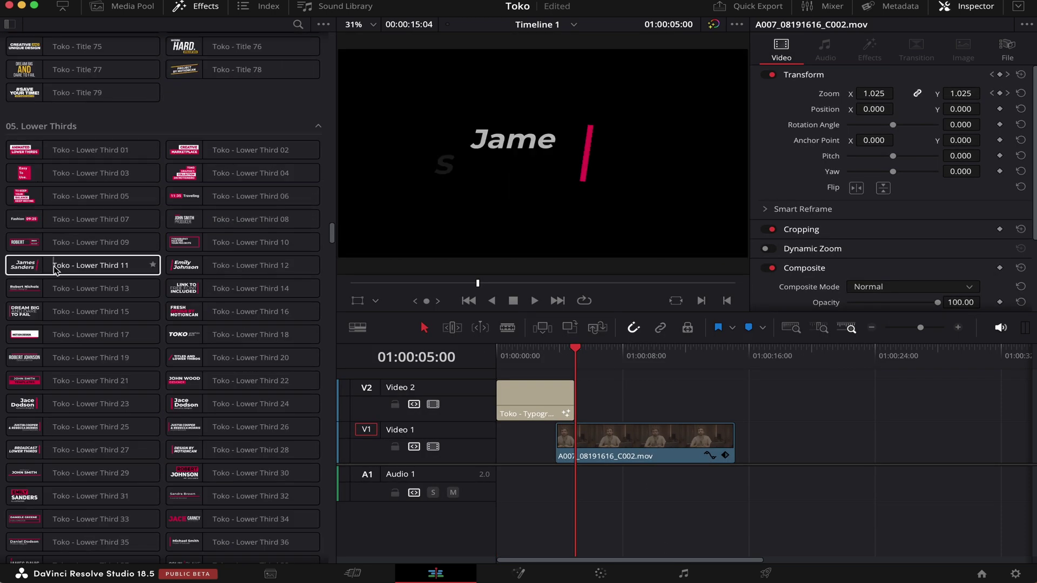
mouse_move(33, 265)
left_mouse_down()
mouse_move(580, 417)
mouse_move(577, 405)
left_mouse_up()
key("space")
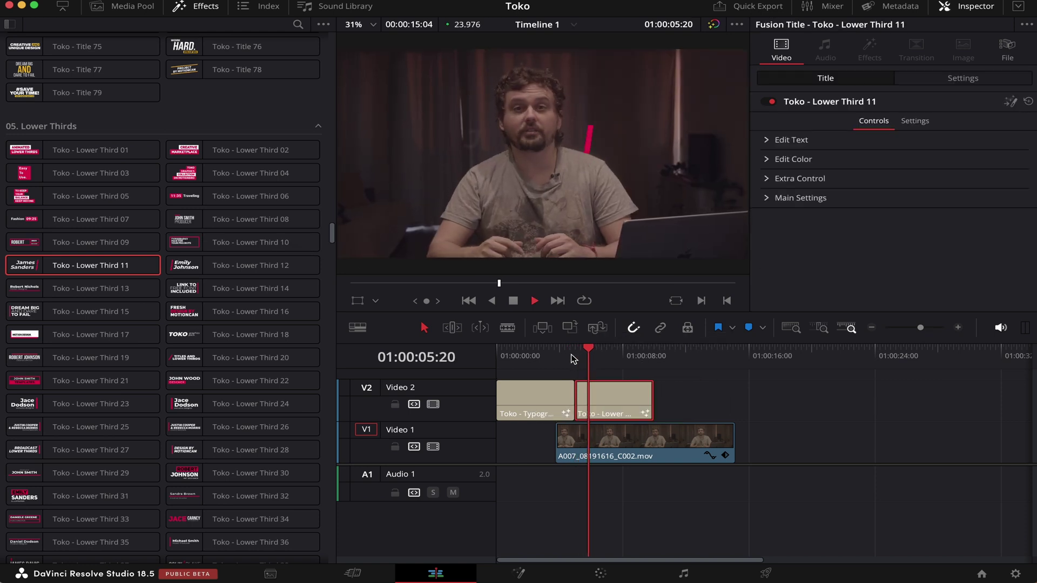
key("space")
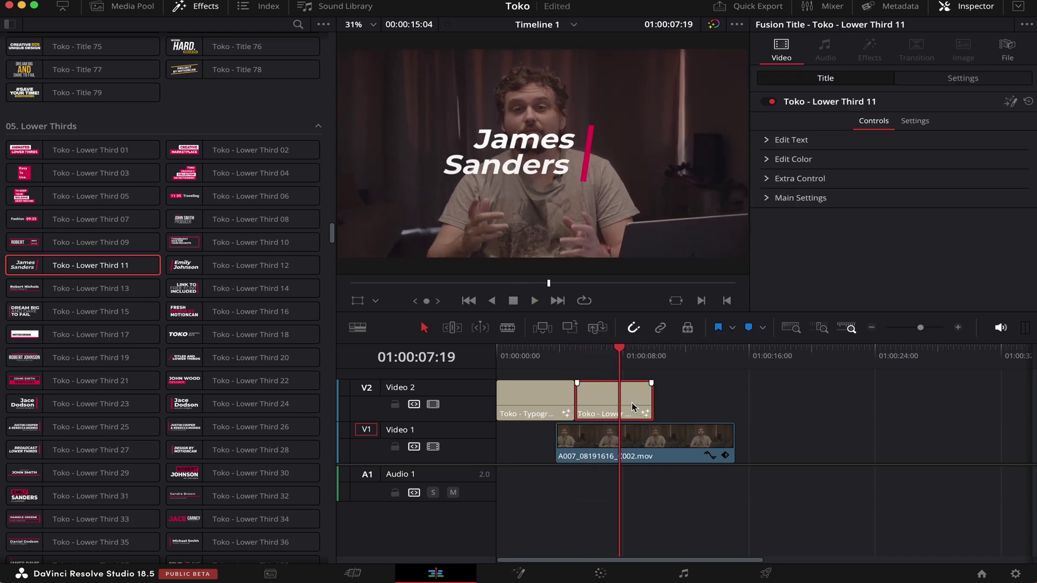
left_click(791, 139)
type("Leo")
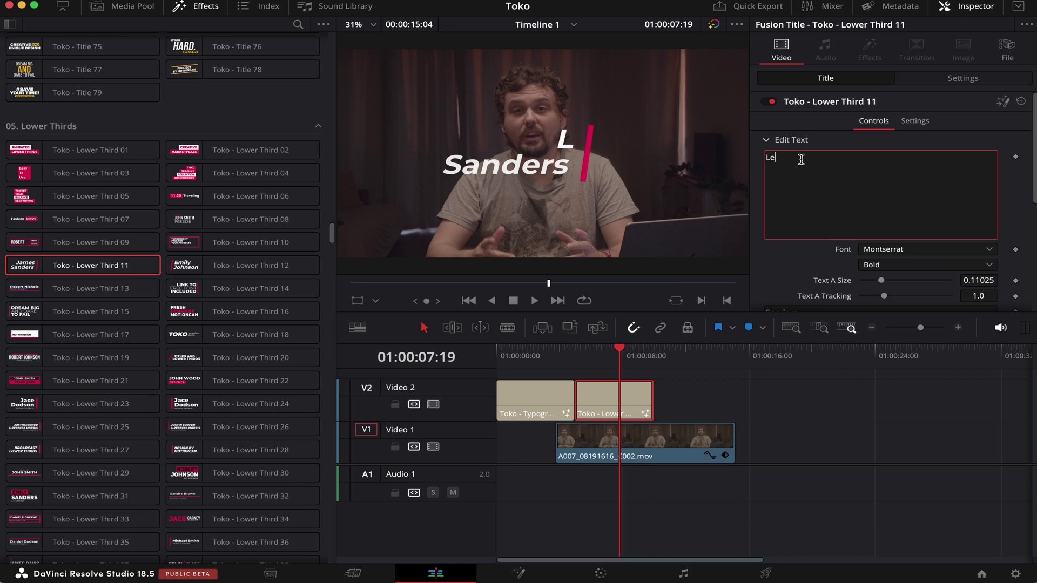
key("Tab")
type("Dias")
left_click(783, 159)
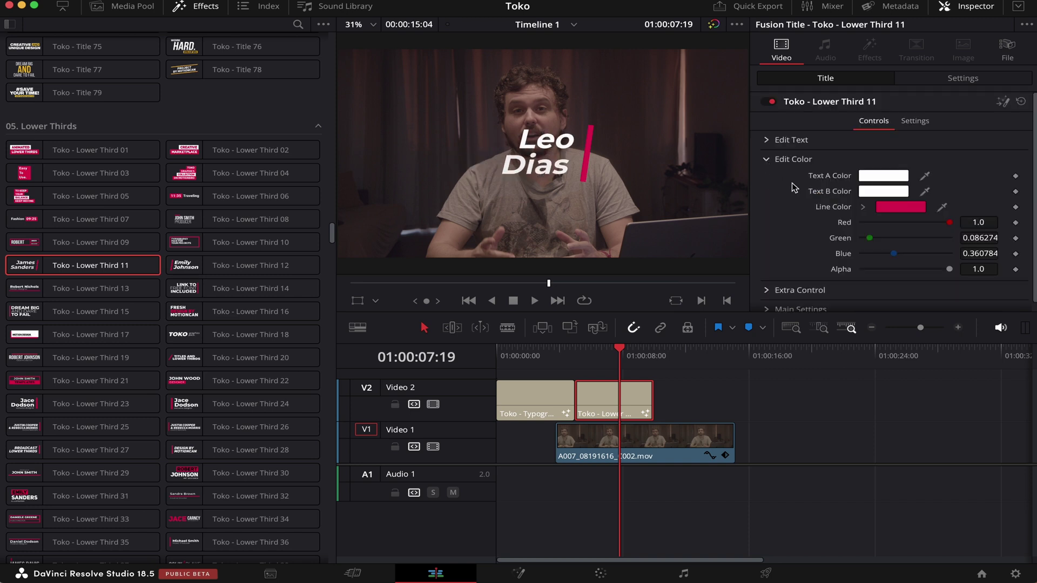
left_click(893, 206)
left_click(319, 475)
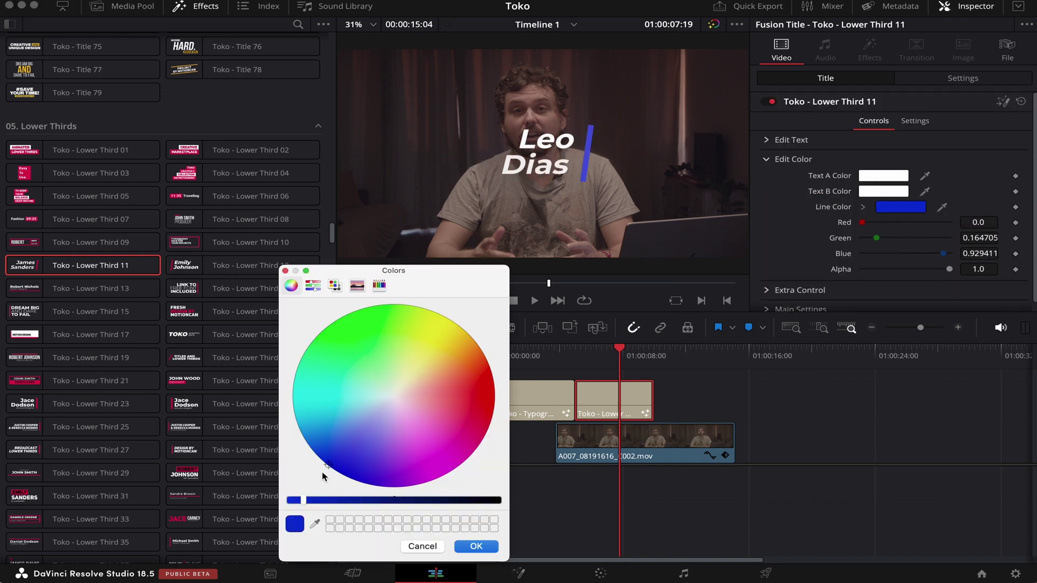
left_click(475, 546)
scroll(833, 217, "down", 2)
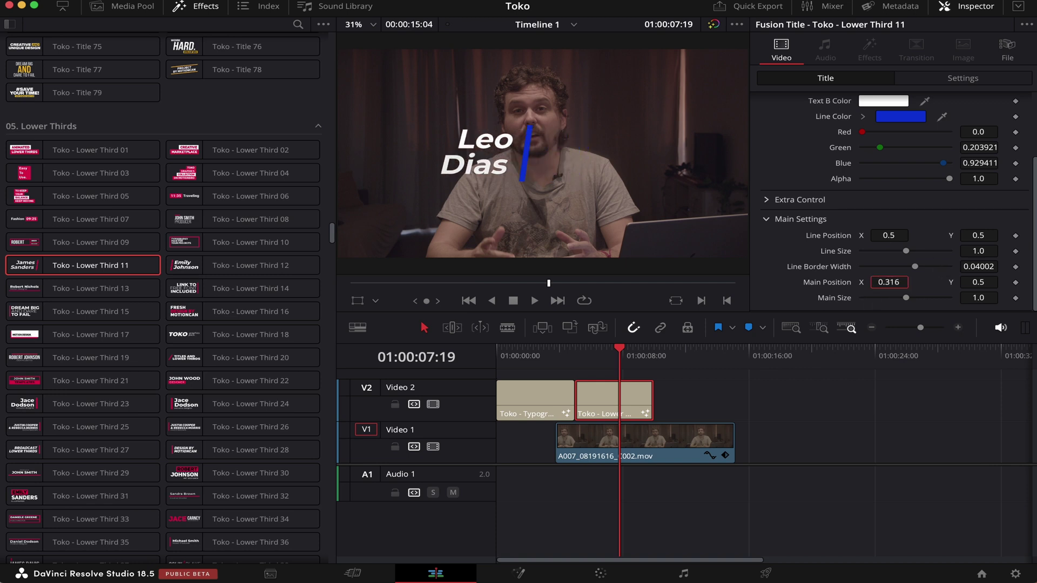
Move the lower third to Main Position X 0.155, Y 0.205 and check its exit animation.
left_click_drag(896, 283, 843, 282)
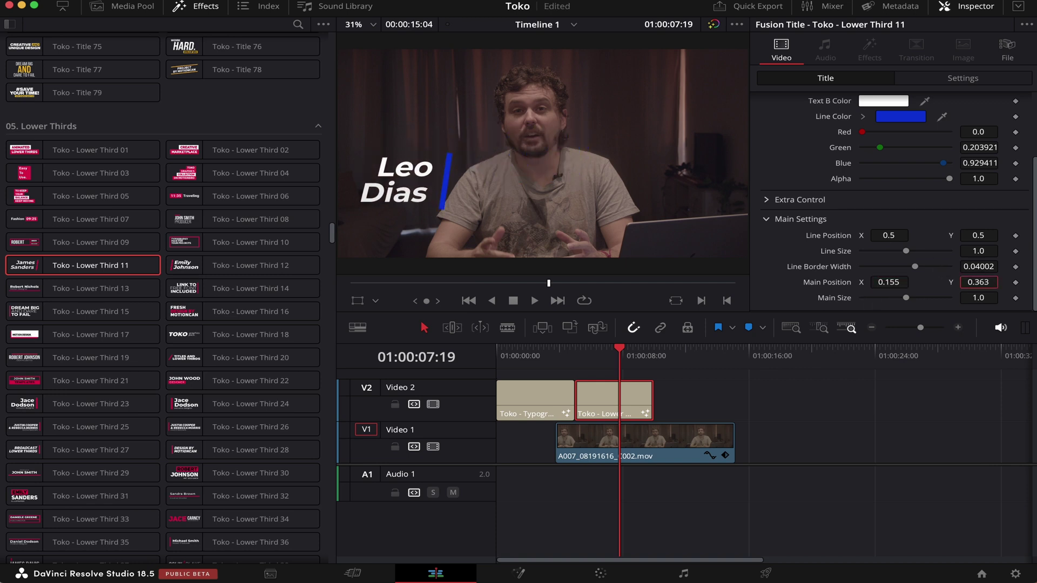
left_click_drag(981, 282, 932, 282)
left_click(653, 354)
left_click(635, 356)
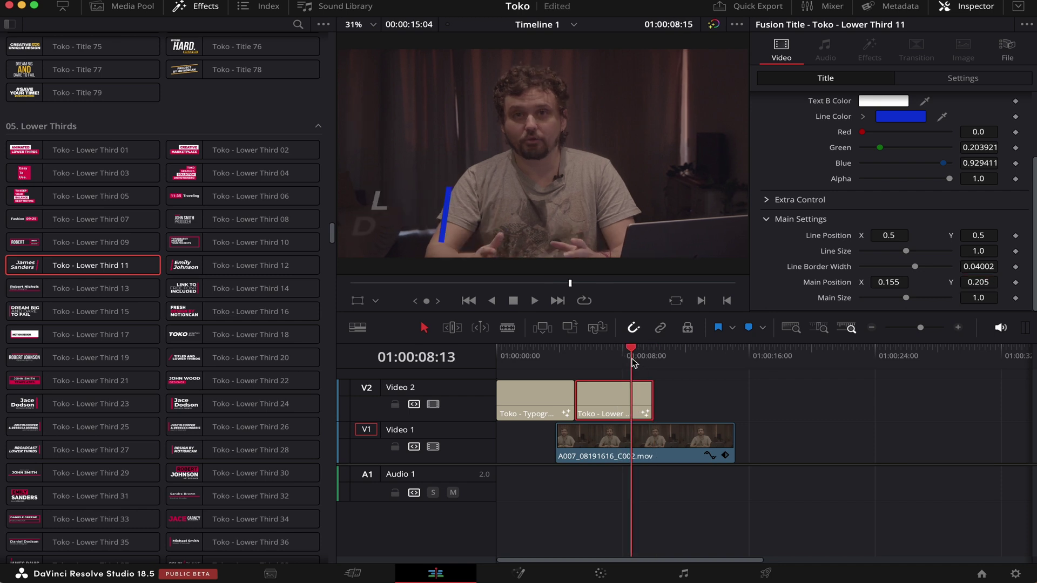
scroll(327, 166, "down", 10)
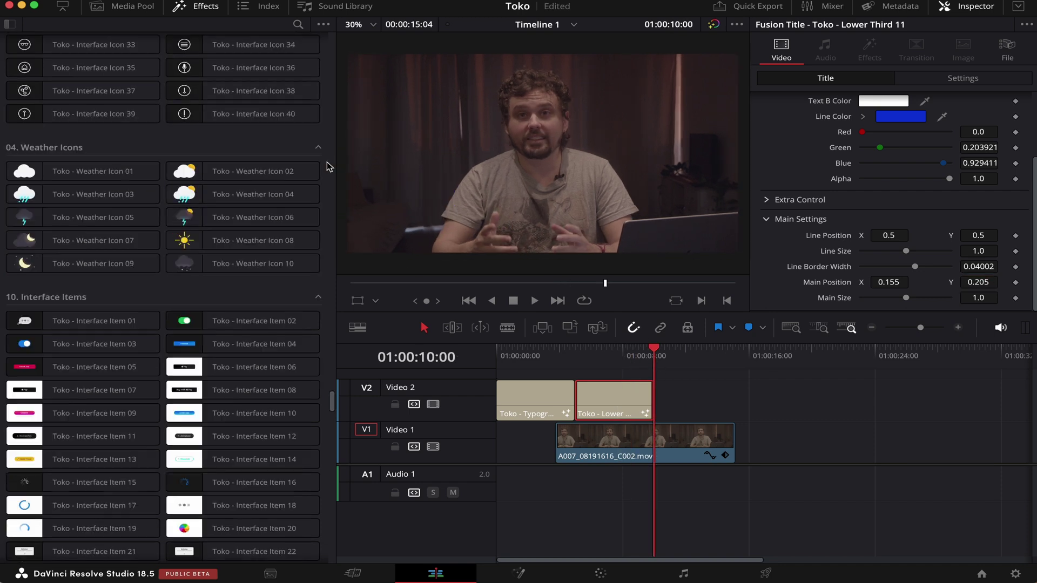
scroll(78, 230, "down", 15)
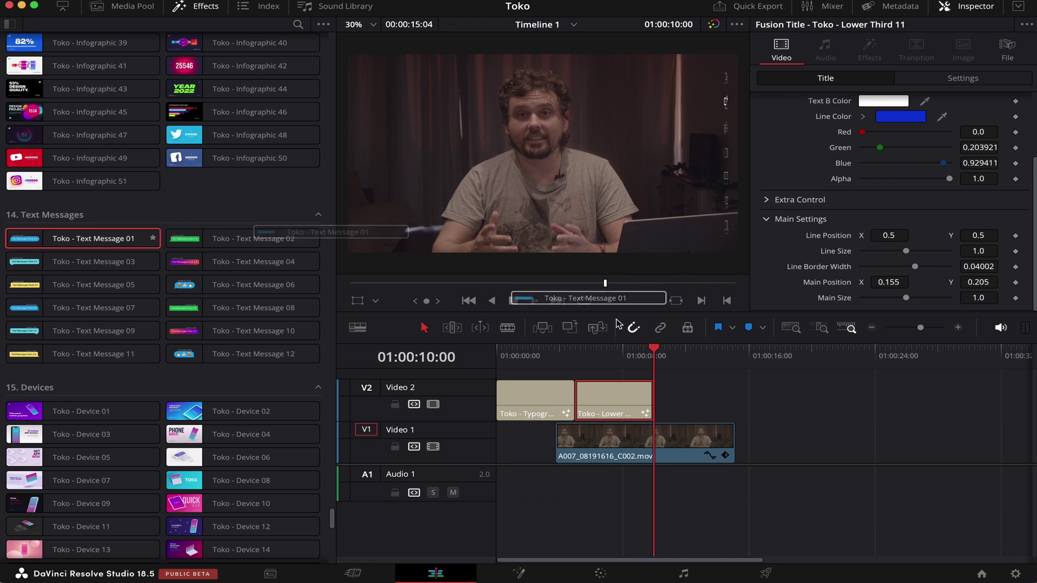
left_click_drag(33, 238, 673, 402)
left_click(684, 360)
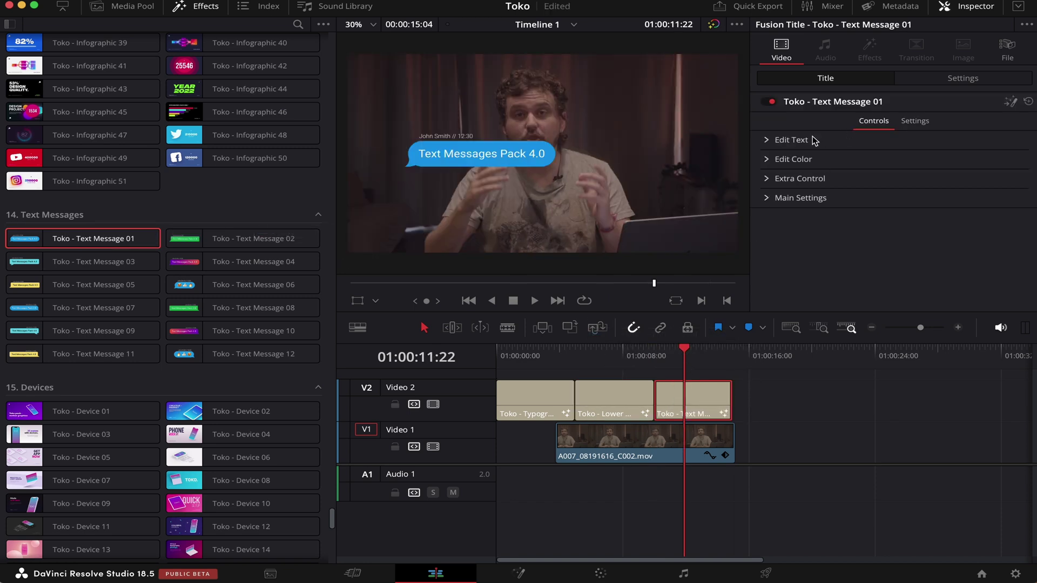
left_click(769, 141)
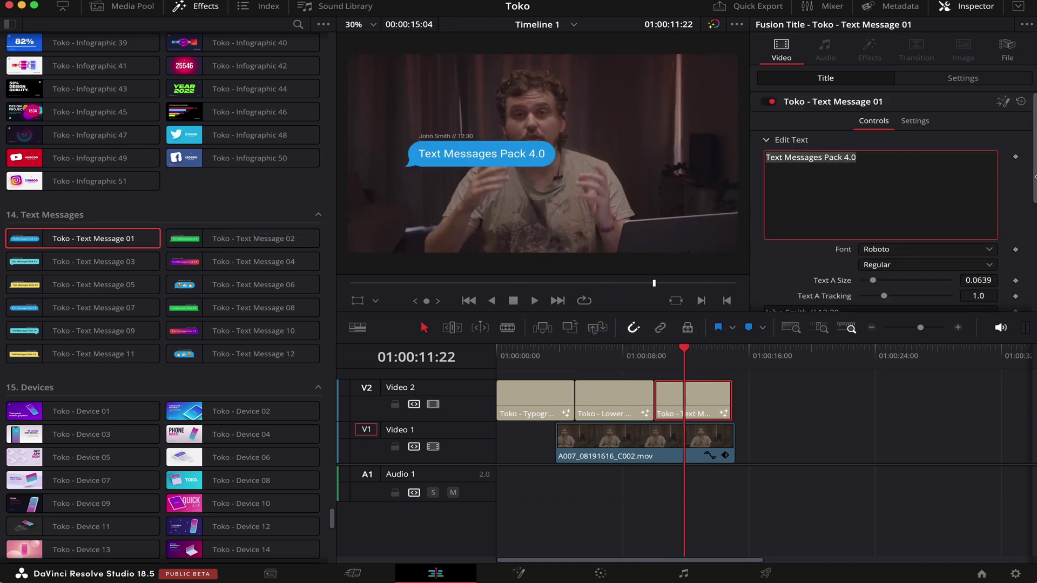
type("Hey everyone!")
key("Tab")
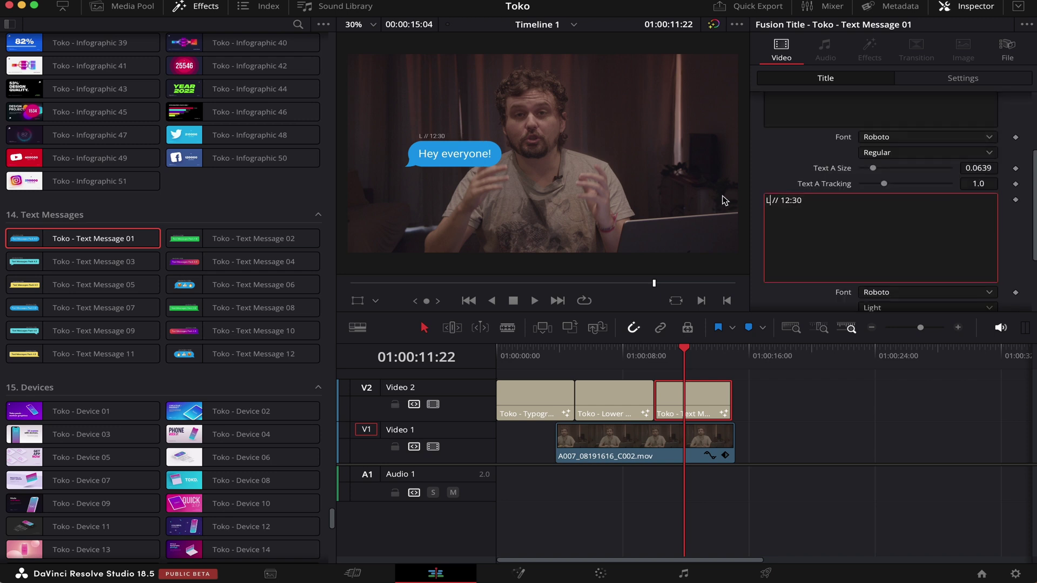
scroll(883, 211, "down", 5)
Shift the message bubble right and lengthen its clip to the footage's end.
left_click_drag(889, 264, 948, 268)
left_click(654, 356)
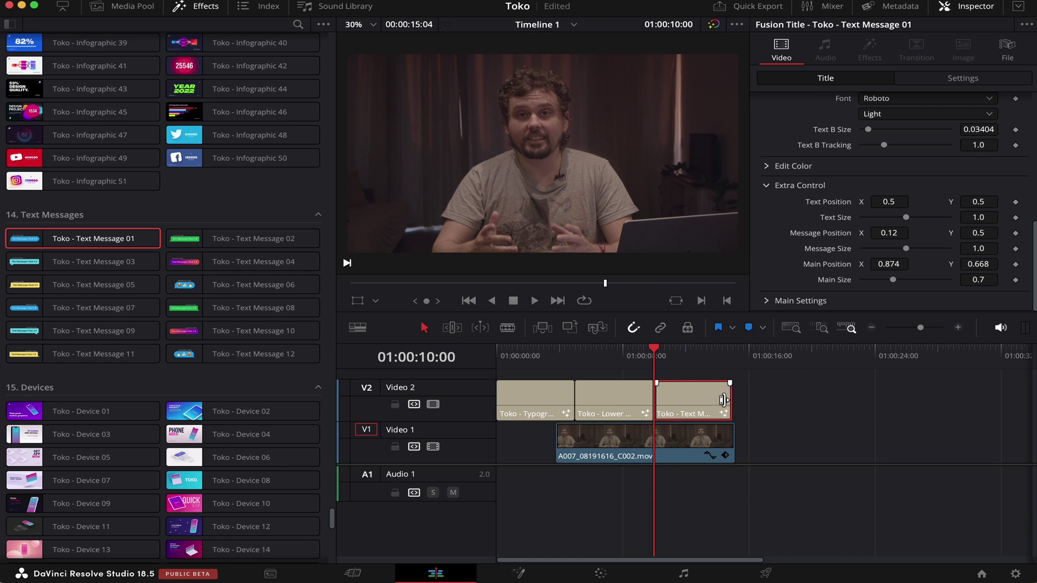
left_click_drag(724, 399, 707, 402)
left_click(708, 355)
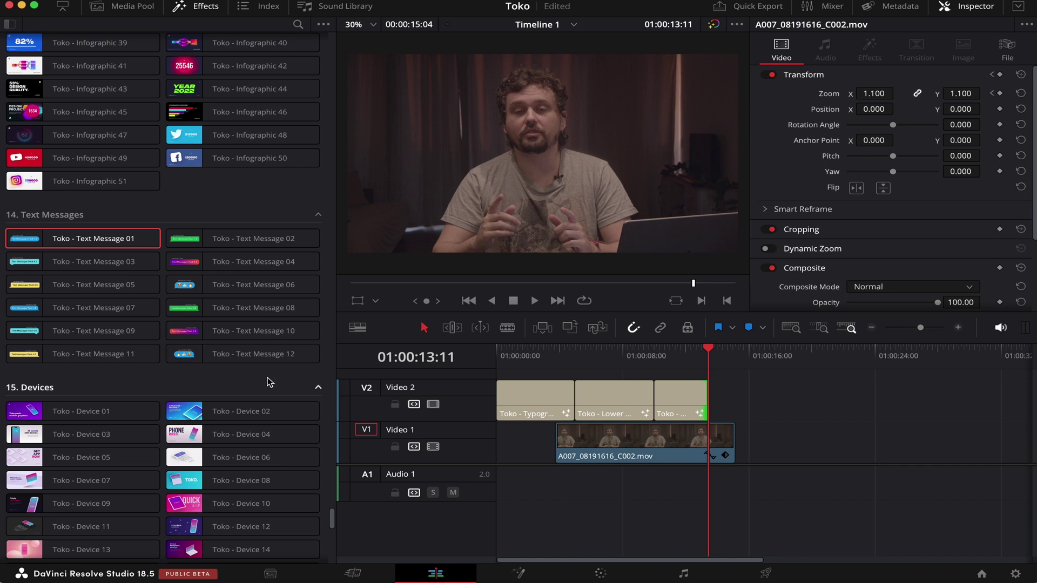
scroll(269, 383, "down", 5)
scroll(261, 383, "down", 6)
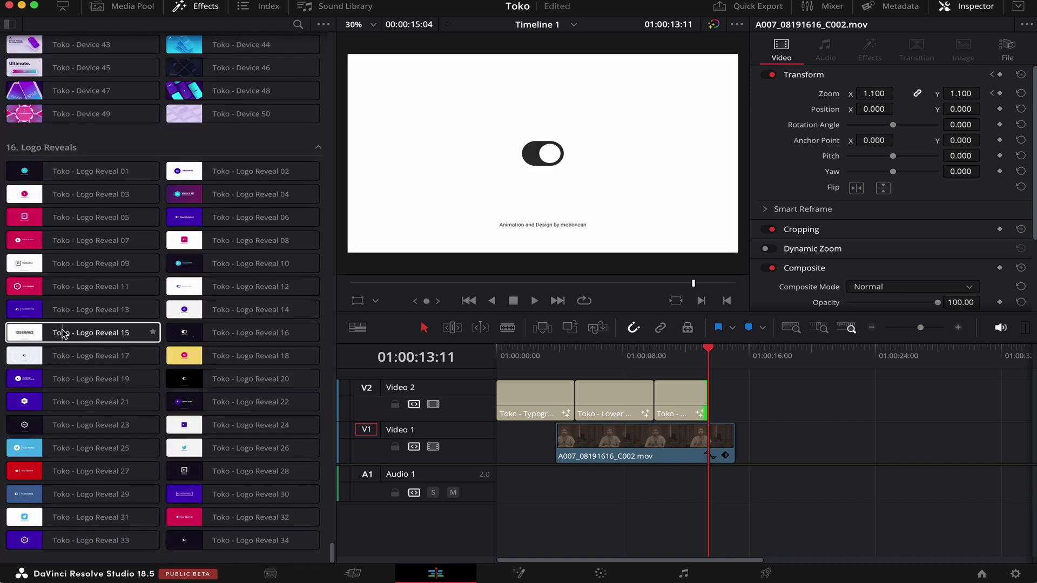
Place Toko - Logo Reveal 15 after the text message clip and preview it.
mouse_move(65, 333)
left_mouse_down()
mouse_move(747, 401)
mouse_move(722, 402)
left_mouse_up()
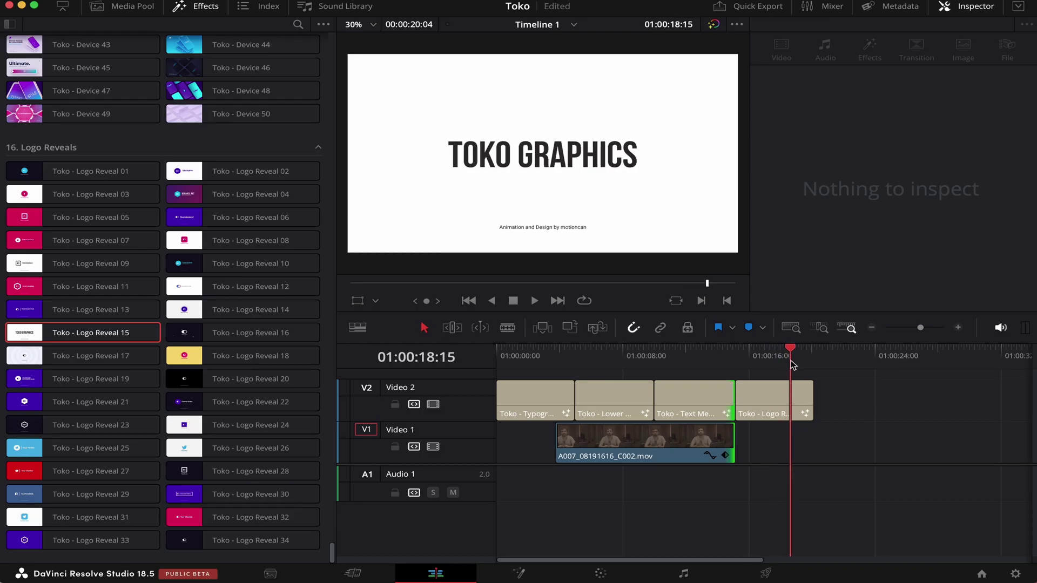
key("space")
left_click(766, 139)
triple_click(838, 157)
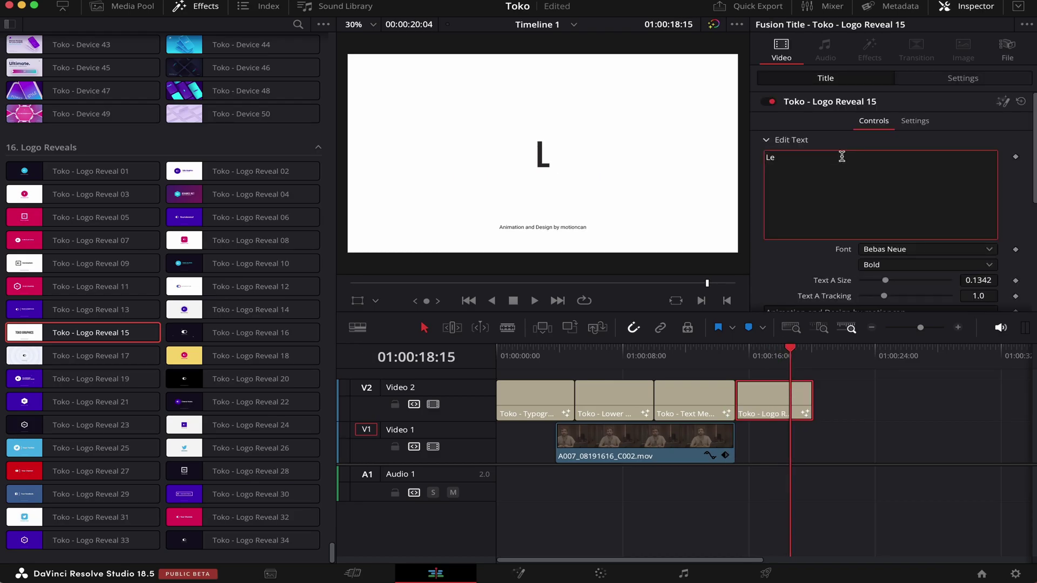
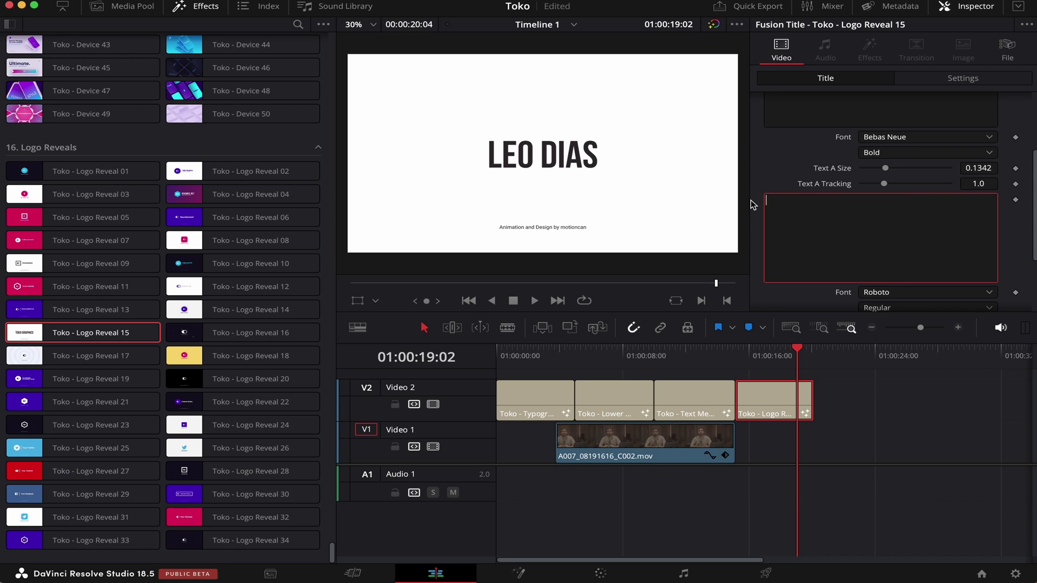
left_click(888, 249)
type("im")
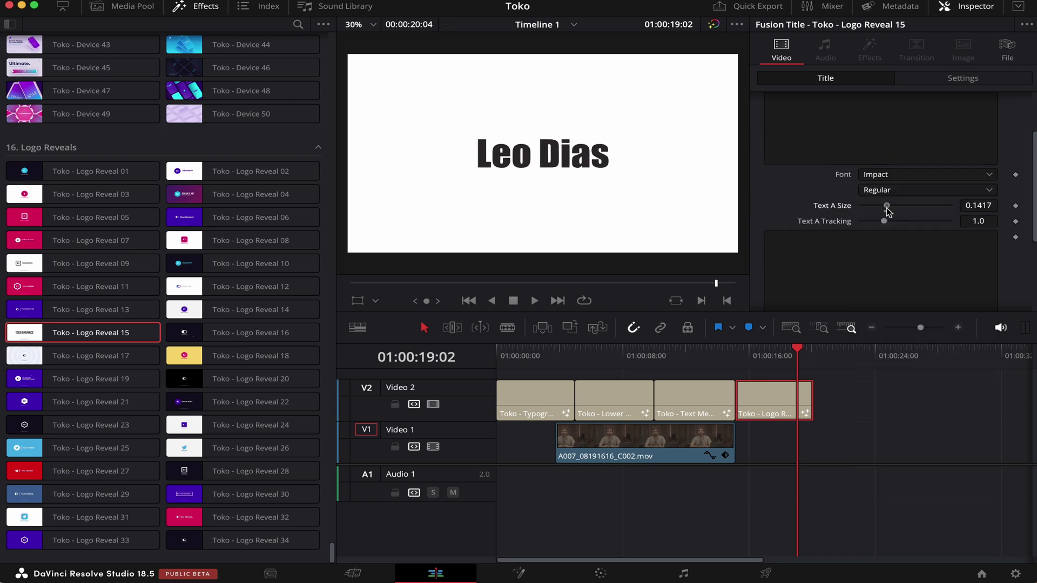
left_click_drag(886, 206, 895, 221)
double_click(895, 221)
scroll(843, 187, "down", 3)
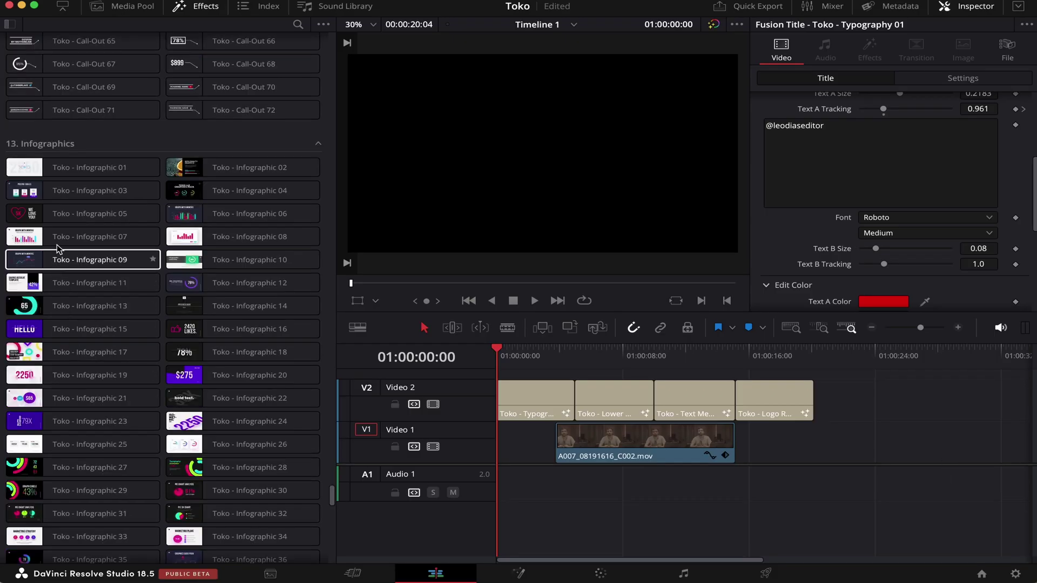
scroll(68, 312, "down", 5)
scroll(56, 366, "down", 5)
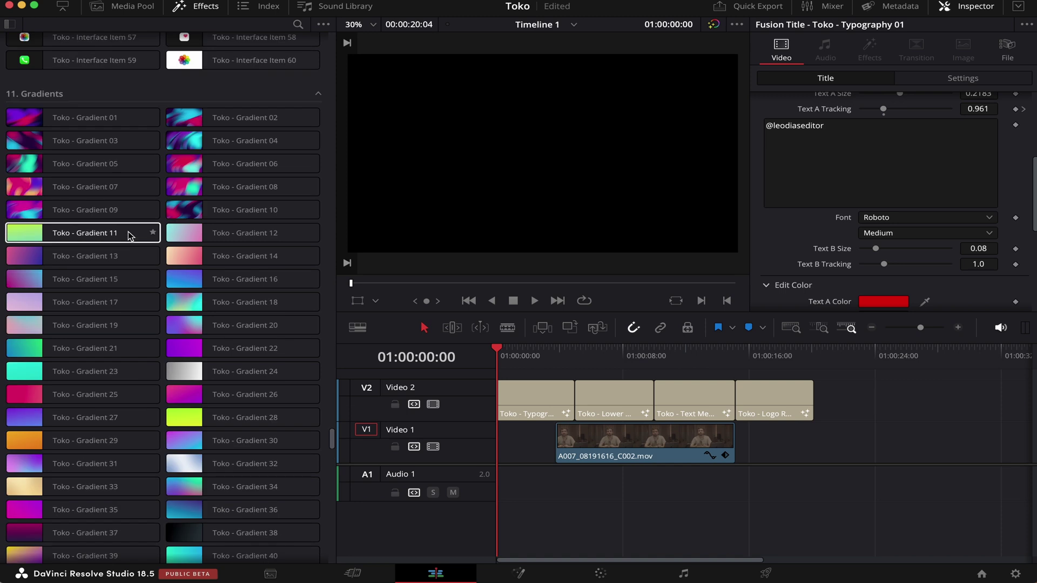
scroll(49, 438, "down", 5)
scroll(49, 439, "up", 2)
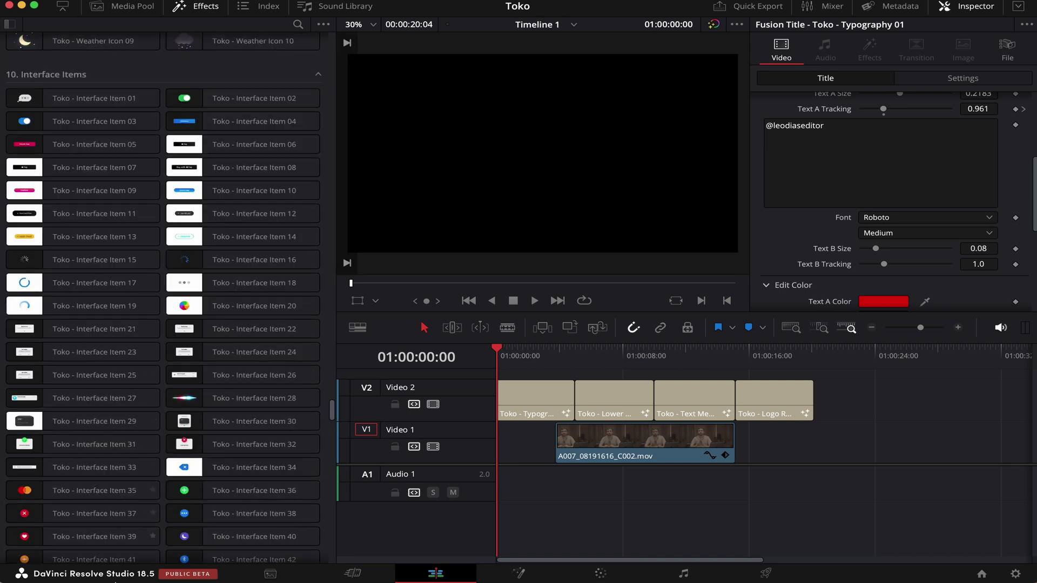
Open the Toko Graphics pack folder from the Dock and enter 03. Extra Materials.
left_click(40, 561)
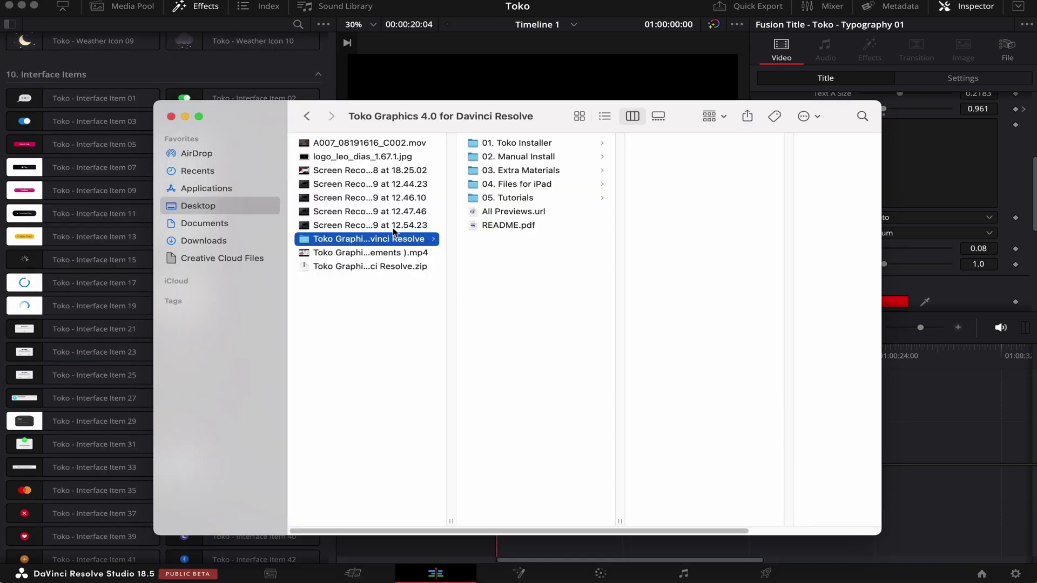
left_click(513, 172)
Quick Look the first clip in Glitch FX > Elements > Colorful.
key("Right")
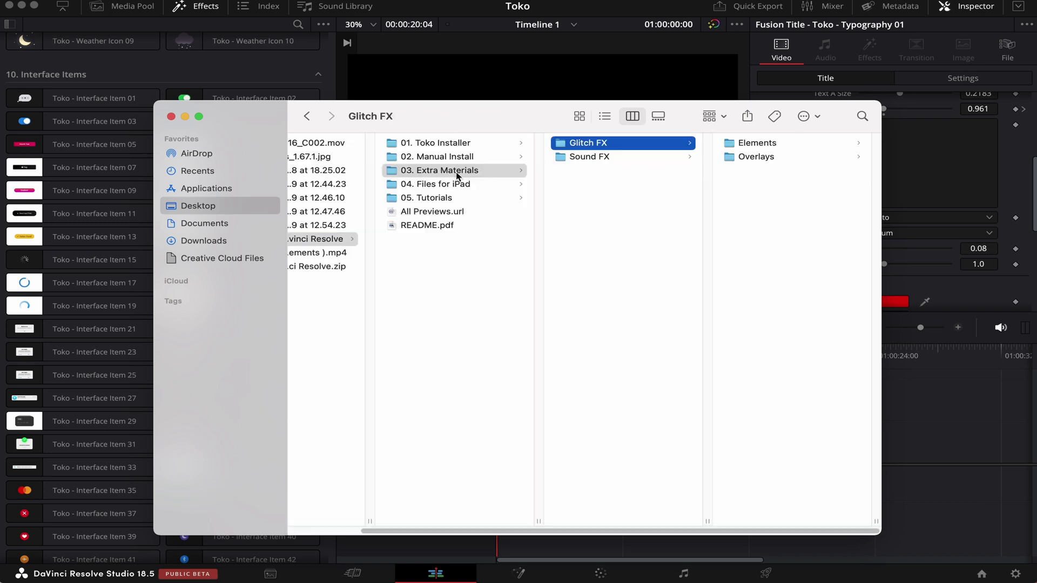
key("Right")
key("Right")
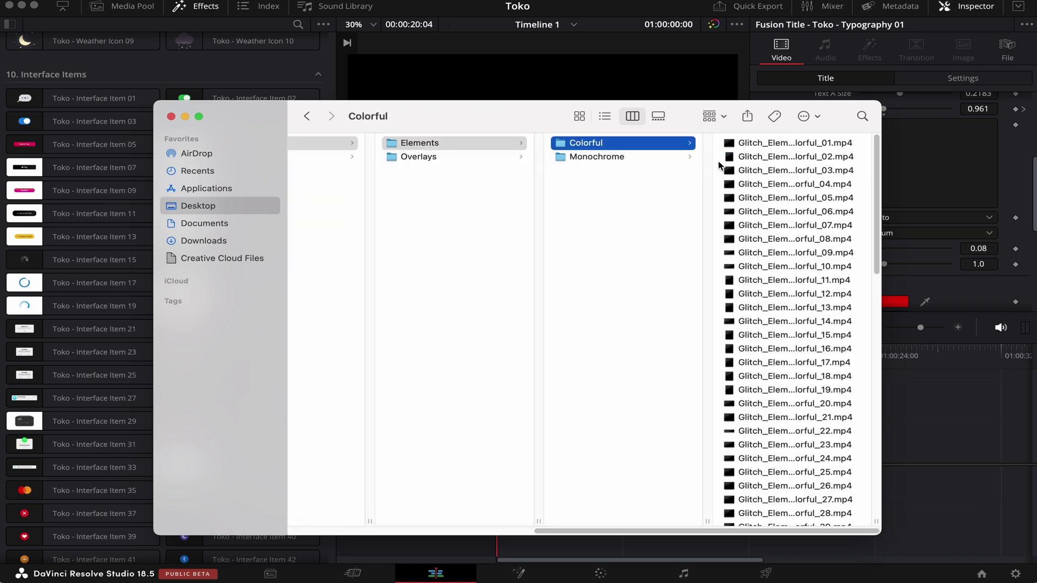
left_click(728, 149)
key("space")
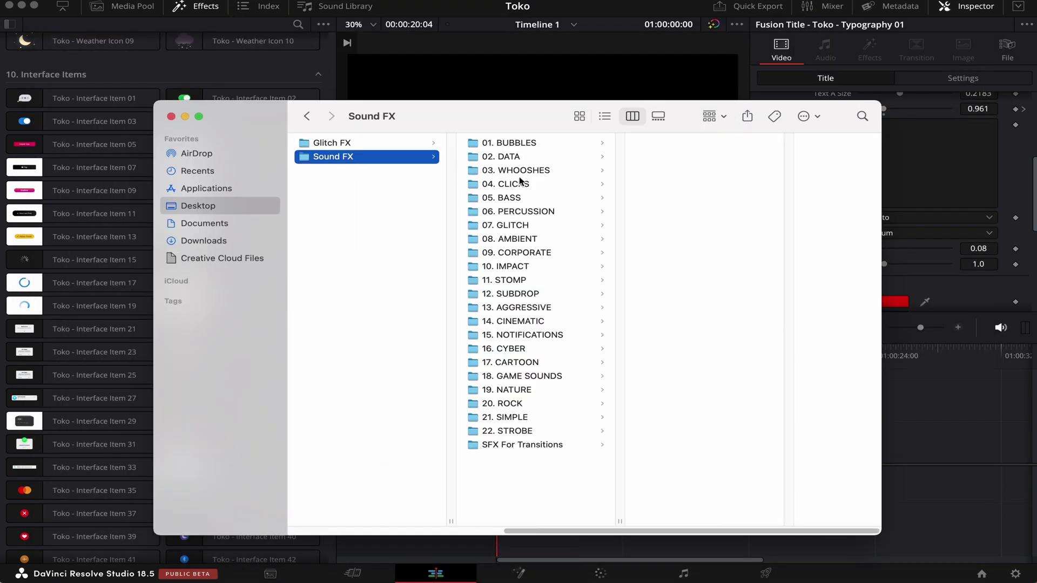
Browse the whoosh, glitch, impact, cinematic, cartoon and notification sound folders, then close Finder.
left_click(518, 171)
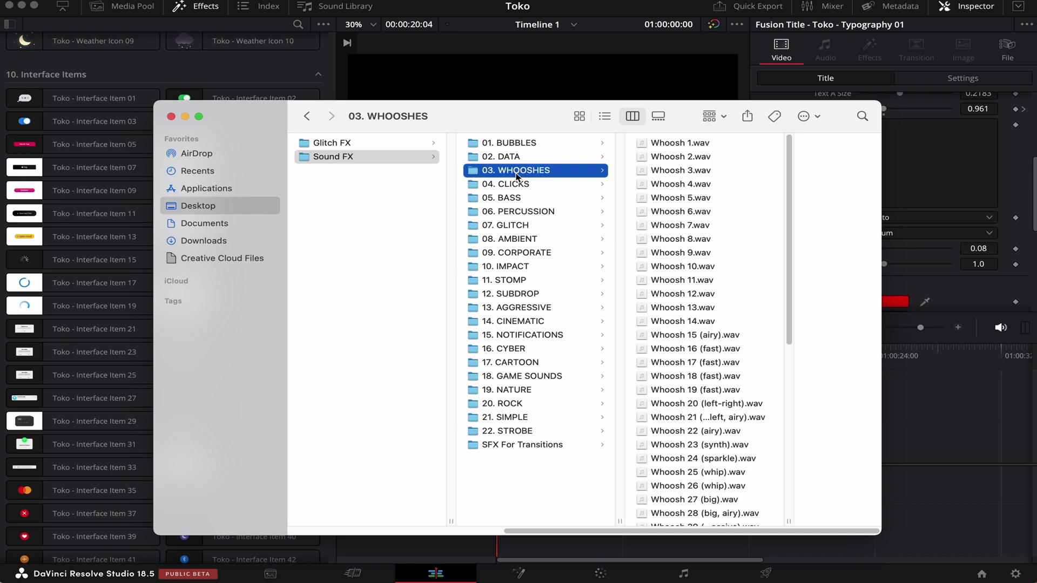
left_click(518, 228)
left_click(531, 266)
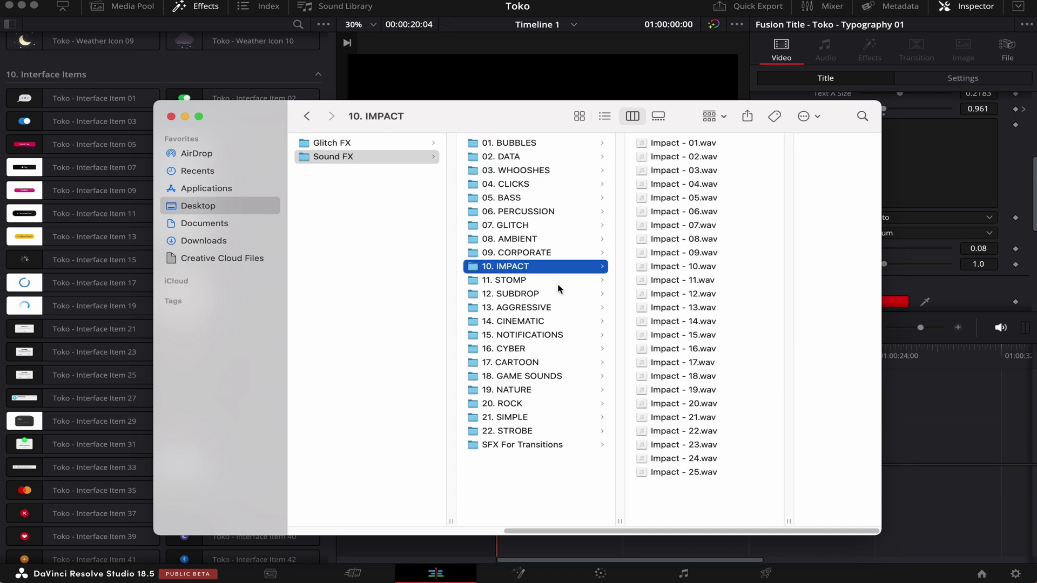
left_click(523, 322)
left_click(523, 364)
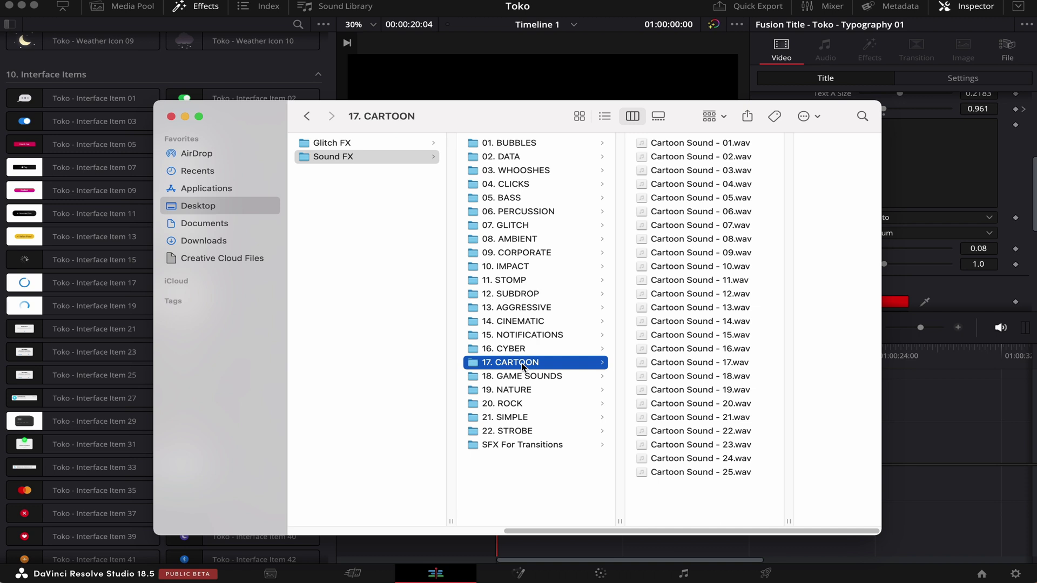
left_click(526, 335)
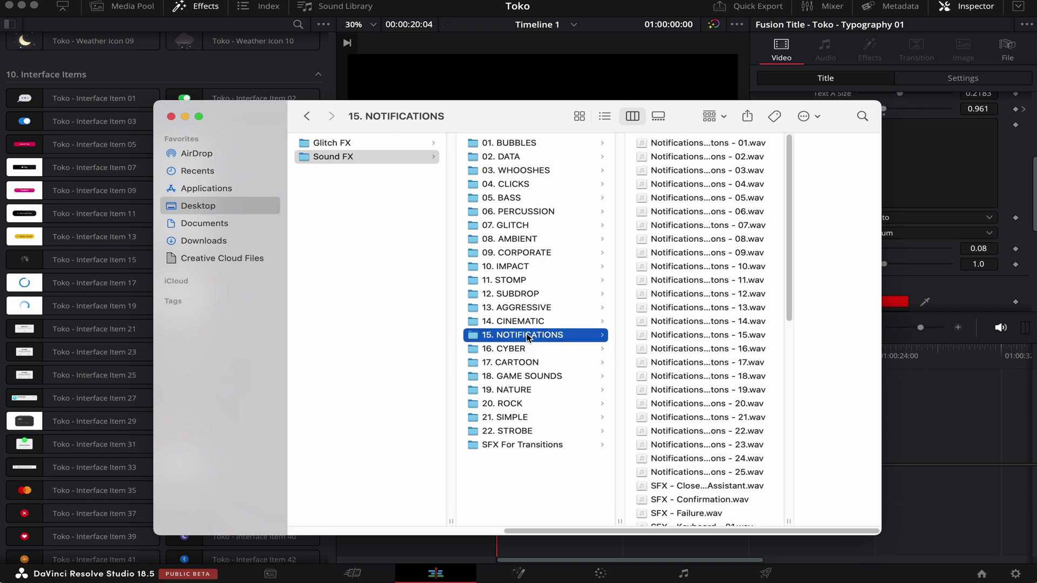
left_click(928, 415)
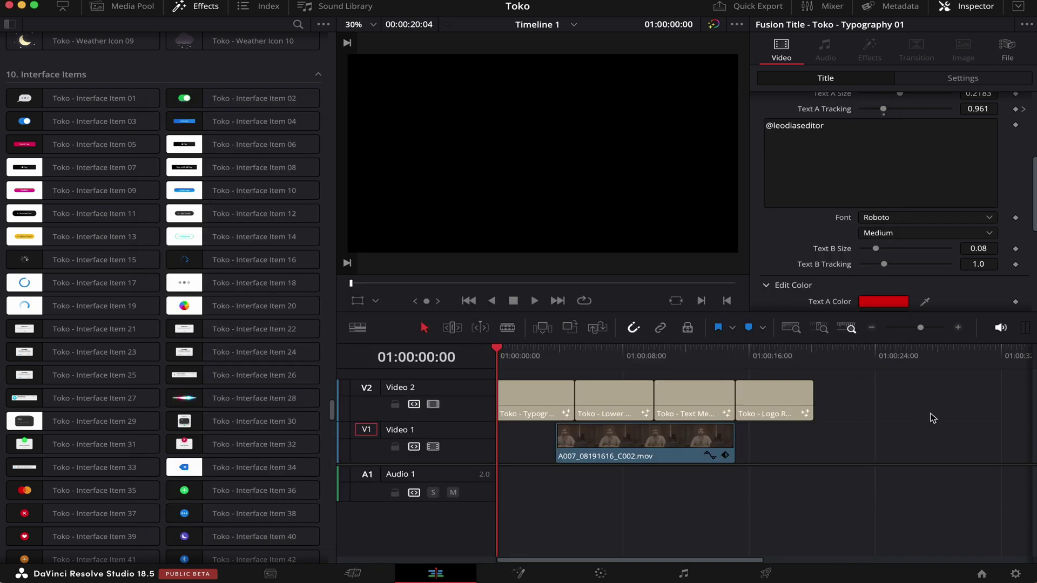